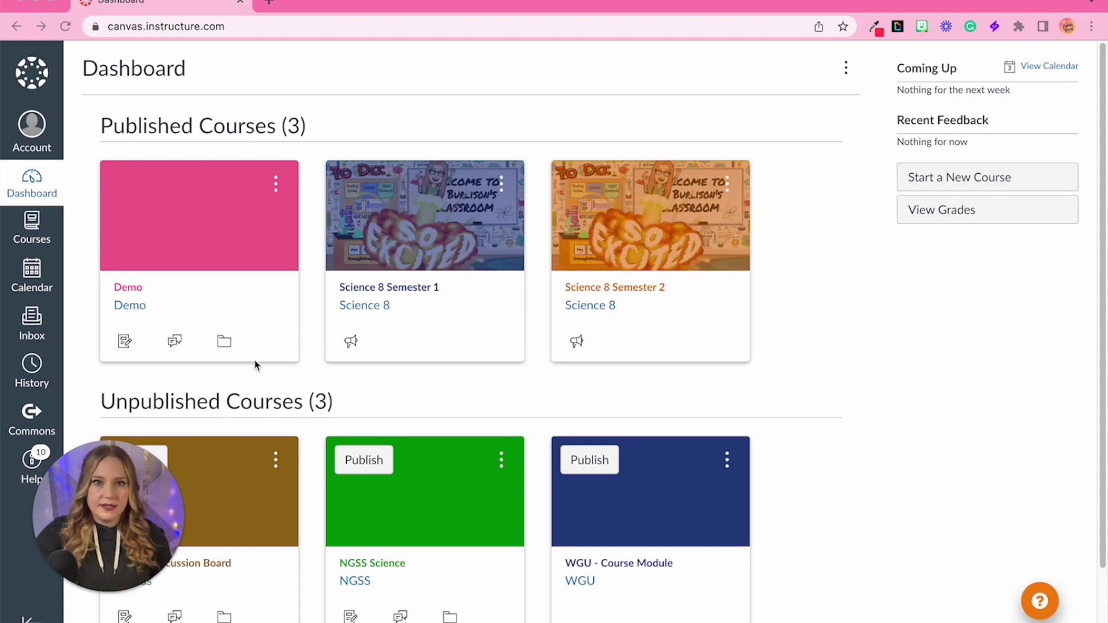
Step: Open the Demo course from the Dashboard to show its Modules page
left_click(144, 304)
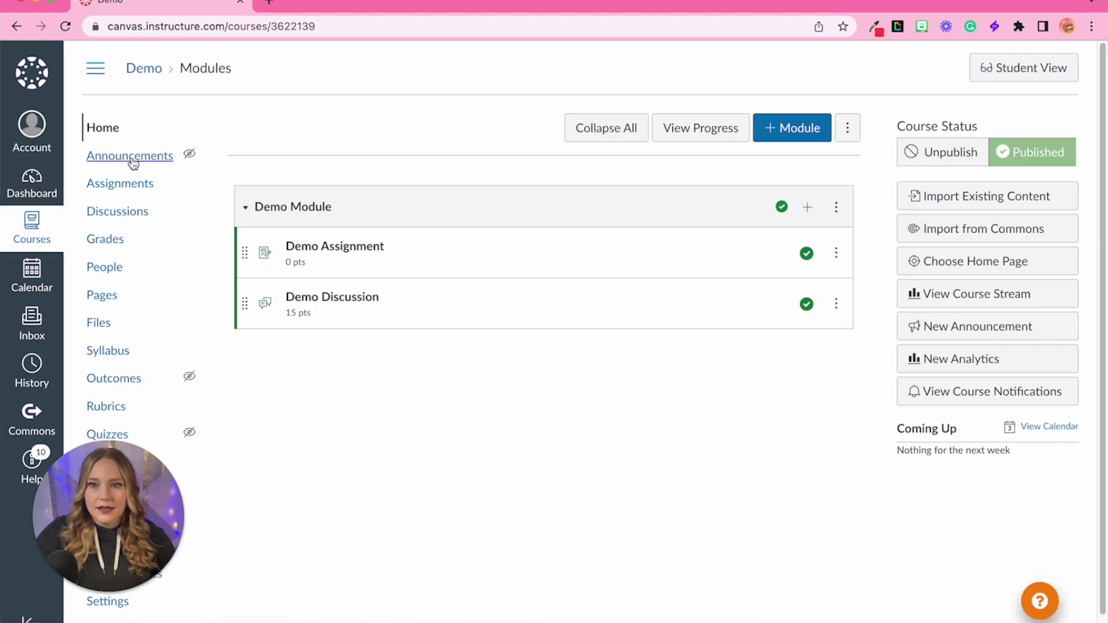
Step: View the Driving Questions Discussion Board rubric in Rubrics, then return to the rubrics list
mouse_move(168, 382)
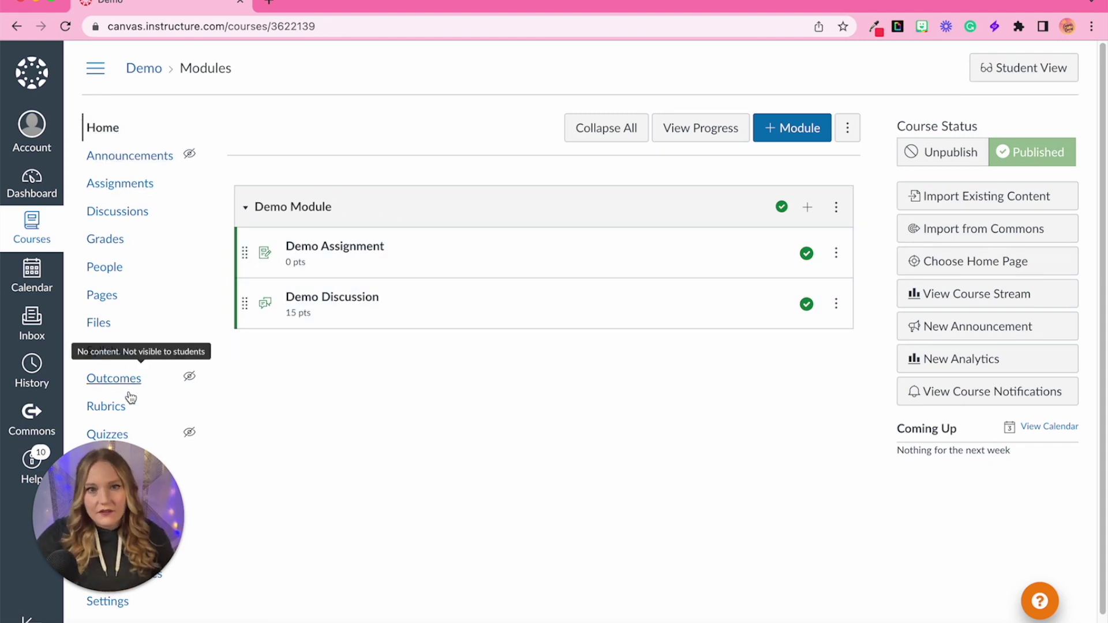
scroll(129, 397, "down", 1)
left_click(97, 382)
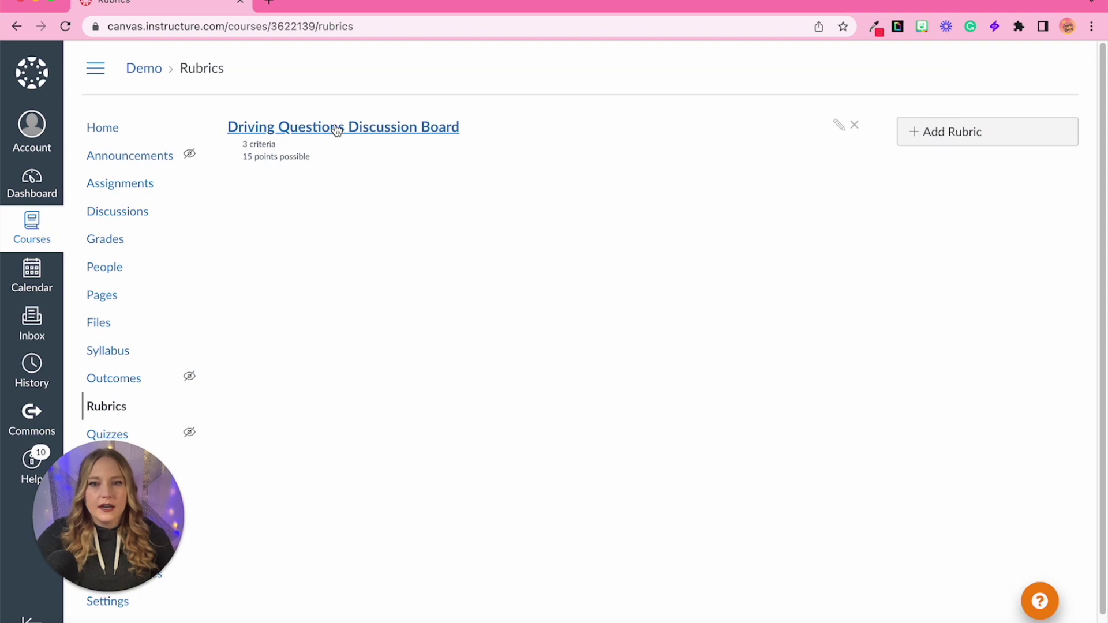
left_click(336, 128)
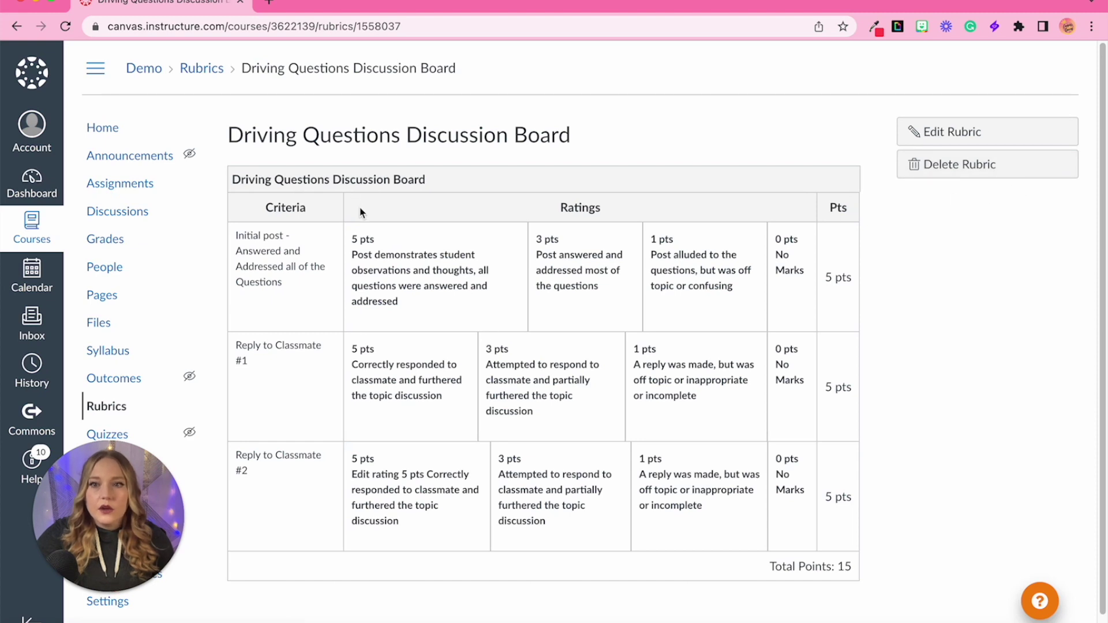
left_click(120, 407)
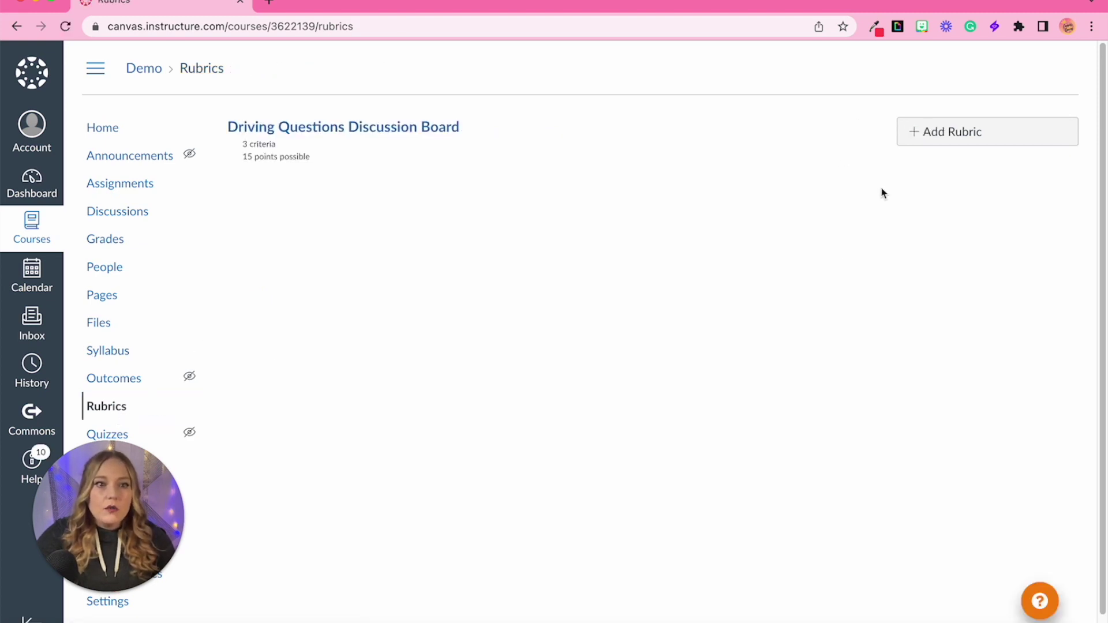
Step: Start a new rubric and title it 'Reading Guide'
left_click(974, 147)
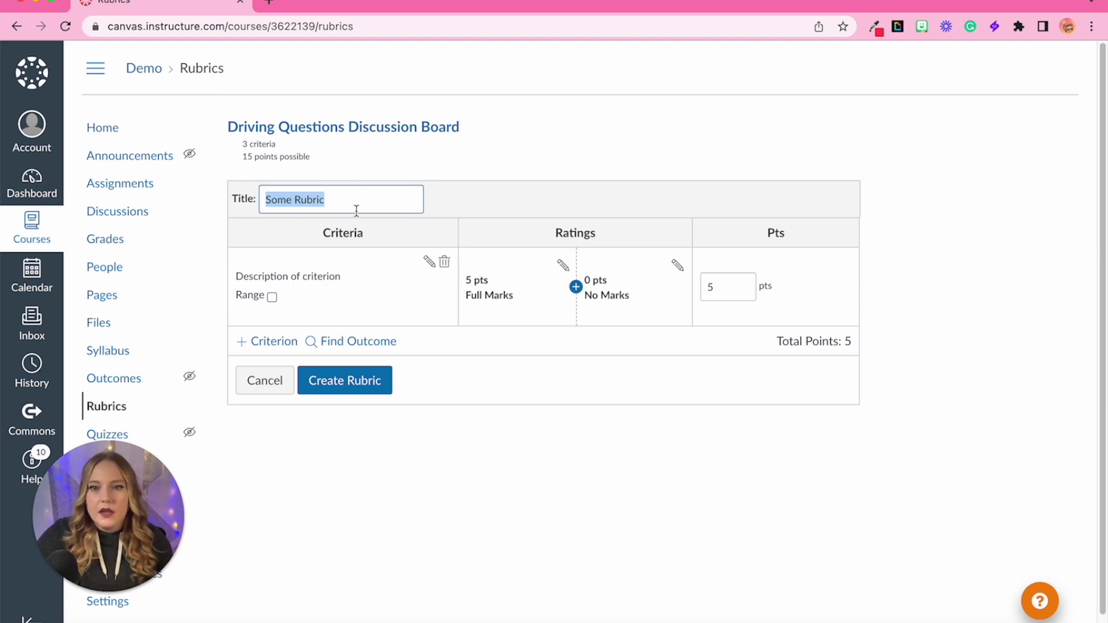
type("RE")
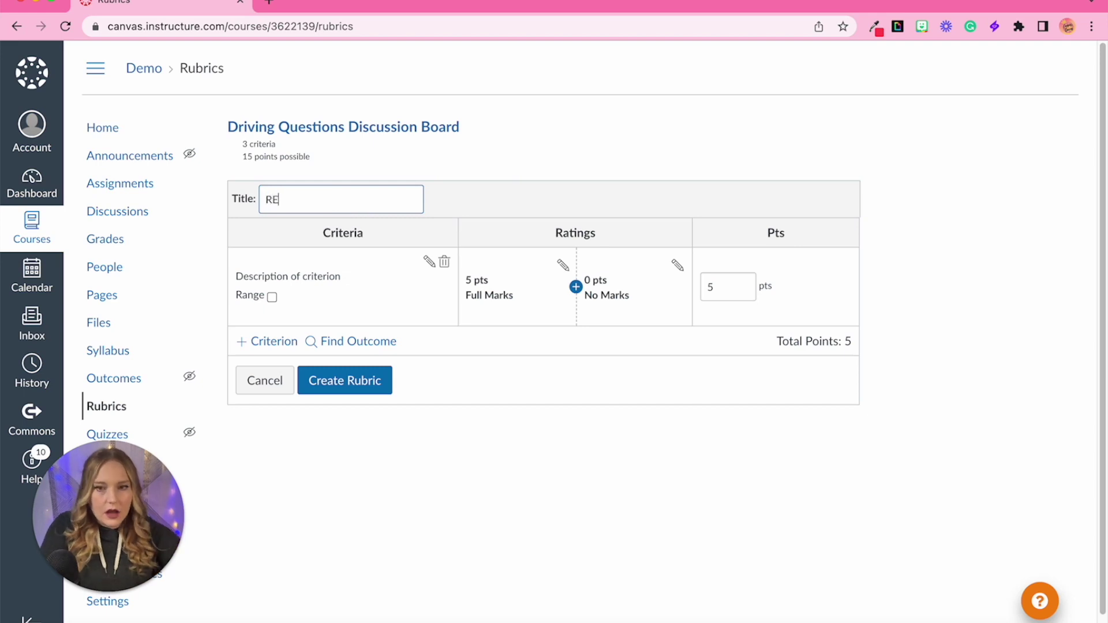
type("a")
key("BackSpace")
key("BackSpace")
type("eading")
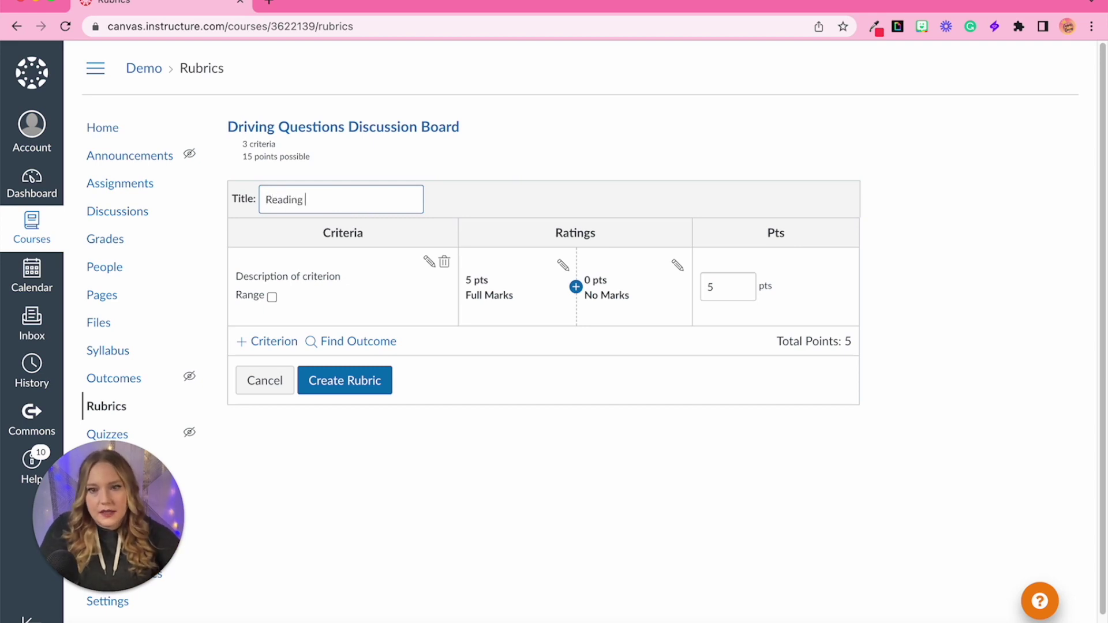
type(" Guide")
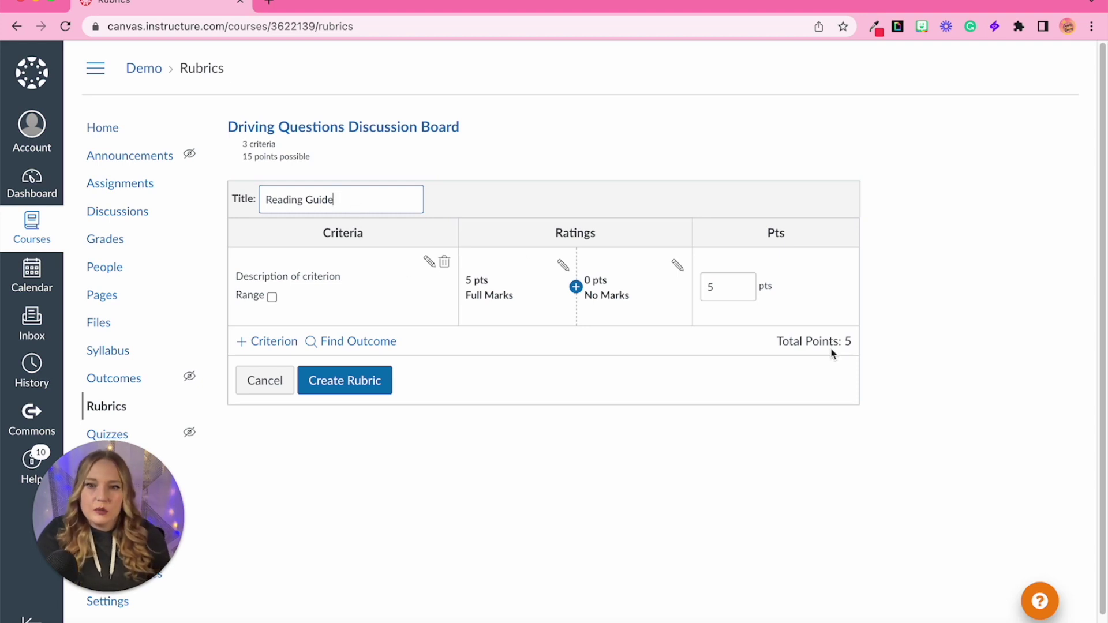
Step: Inspect the criterion and Full Marks rating editors, closing both without changes
left_click(429, 266)
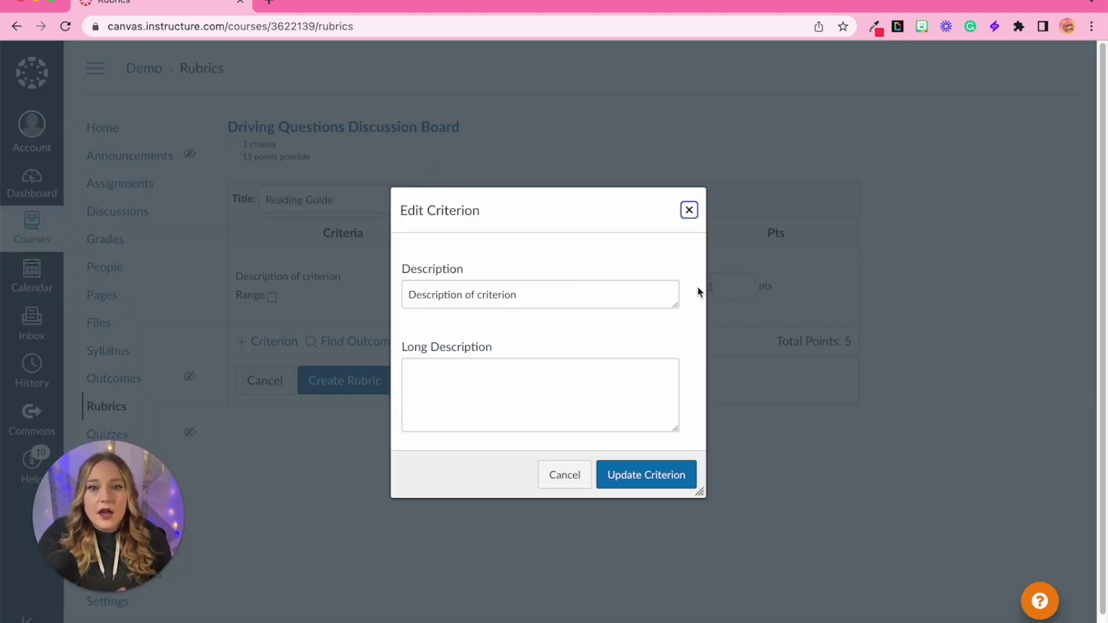
left_click(689, 211)
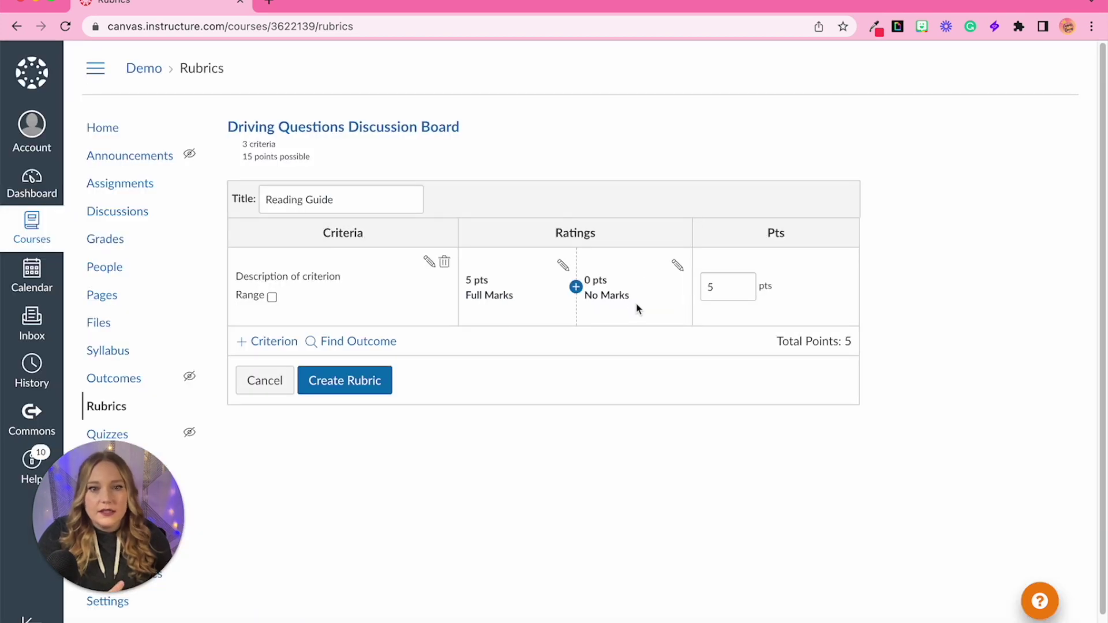
left_click(562, 267)
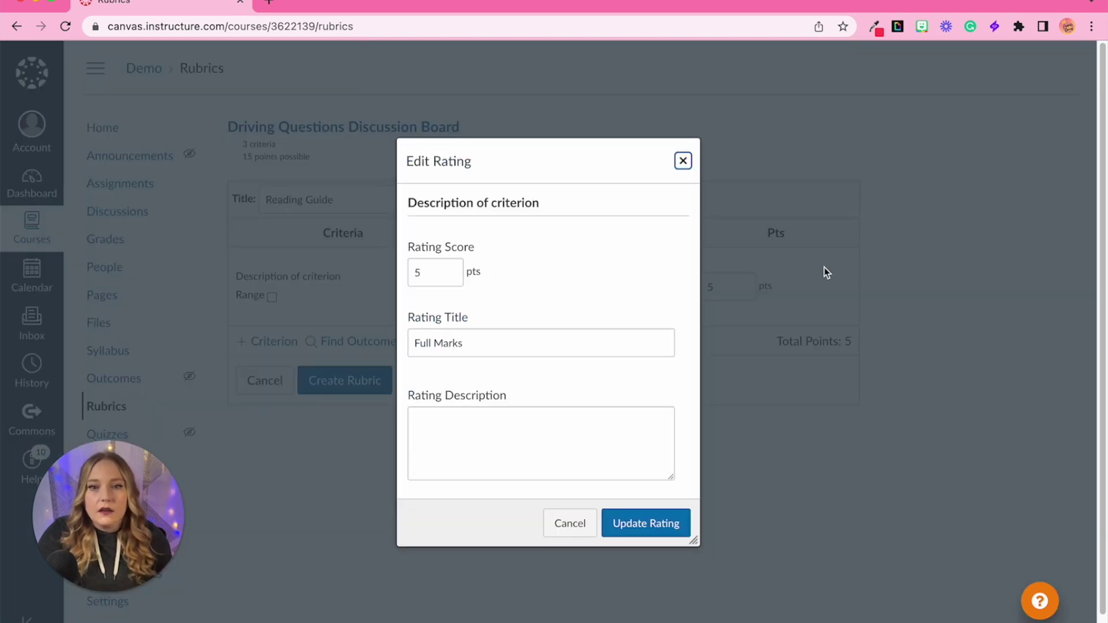
left_click(683, 162)
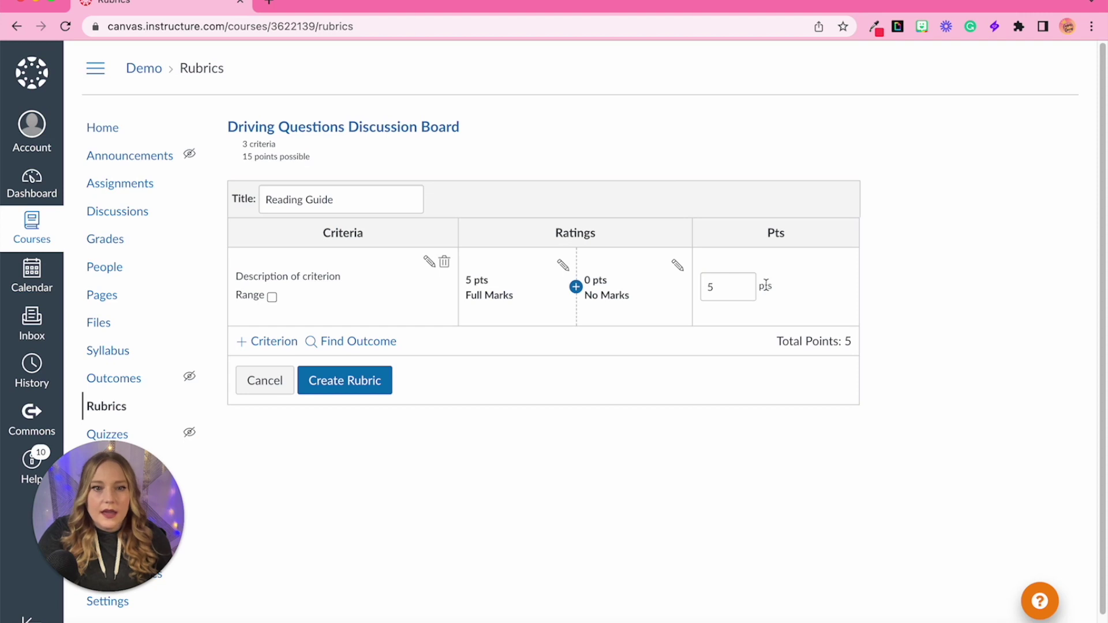
Step: Change the criterion's point value from 5 to 8
left_click(737, 285)
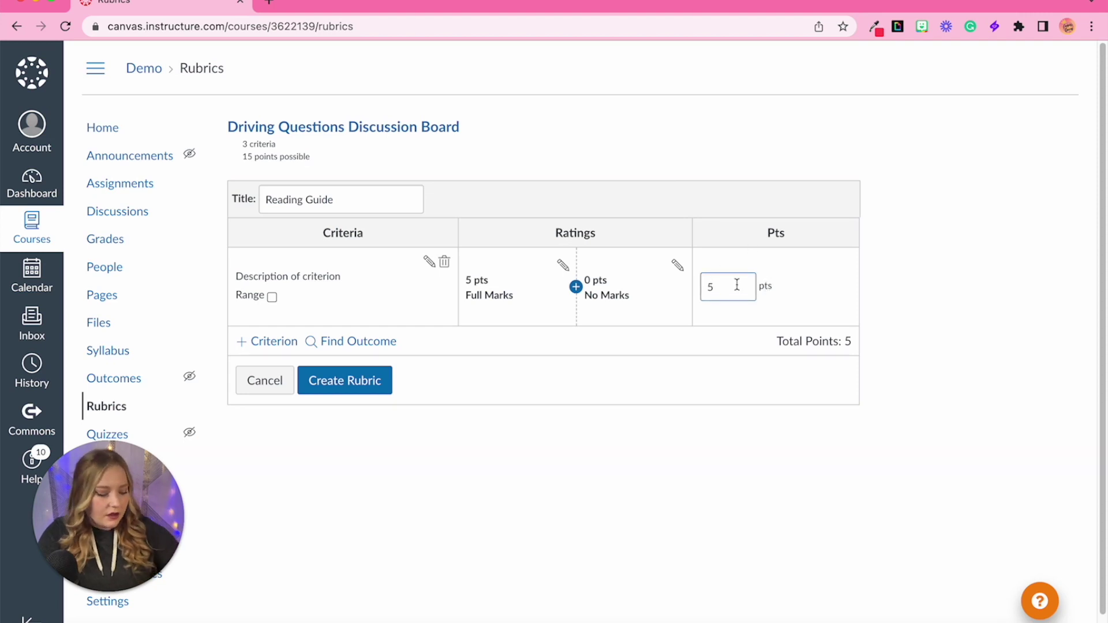
key("BackSpace")
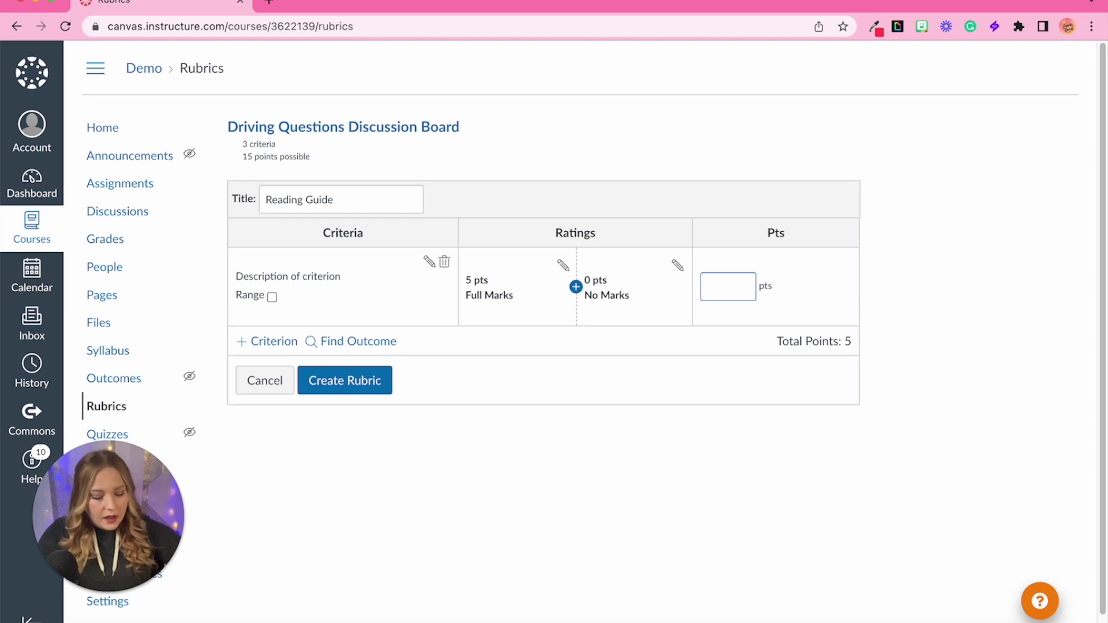
type("8")
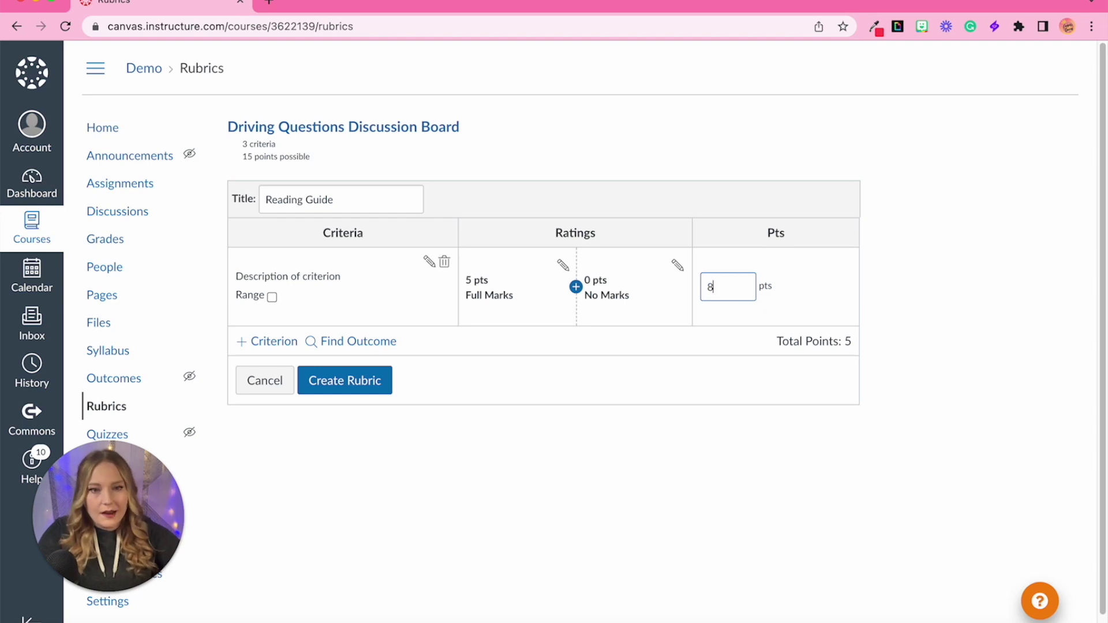
left_click(810, 290)
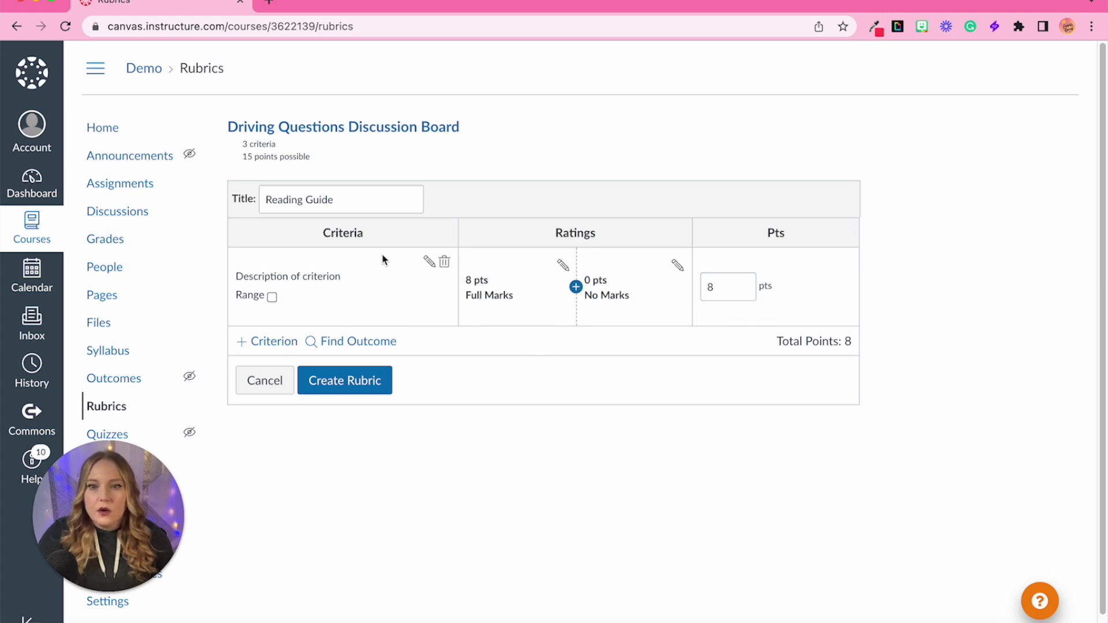
left_click(430, 264)
Step: Replace the default criterion description with 'Criterion #1'
left_click_drag(534, 320, 367, 320)
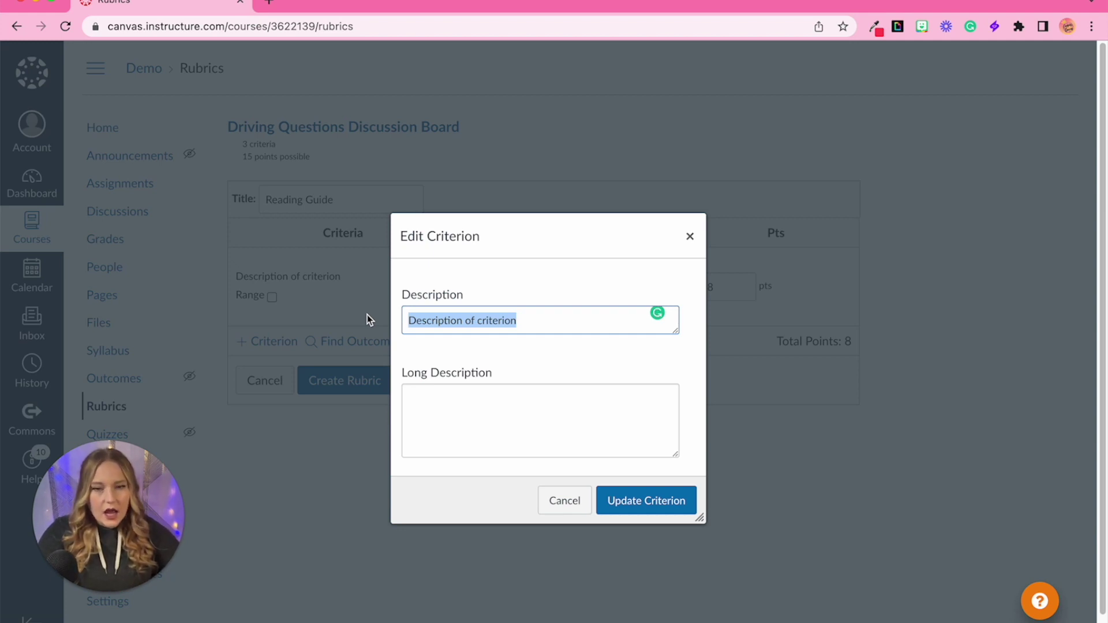
type("Cr")
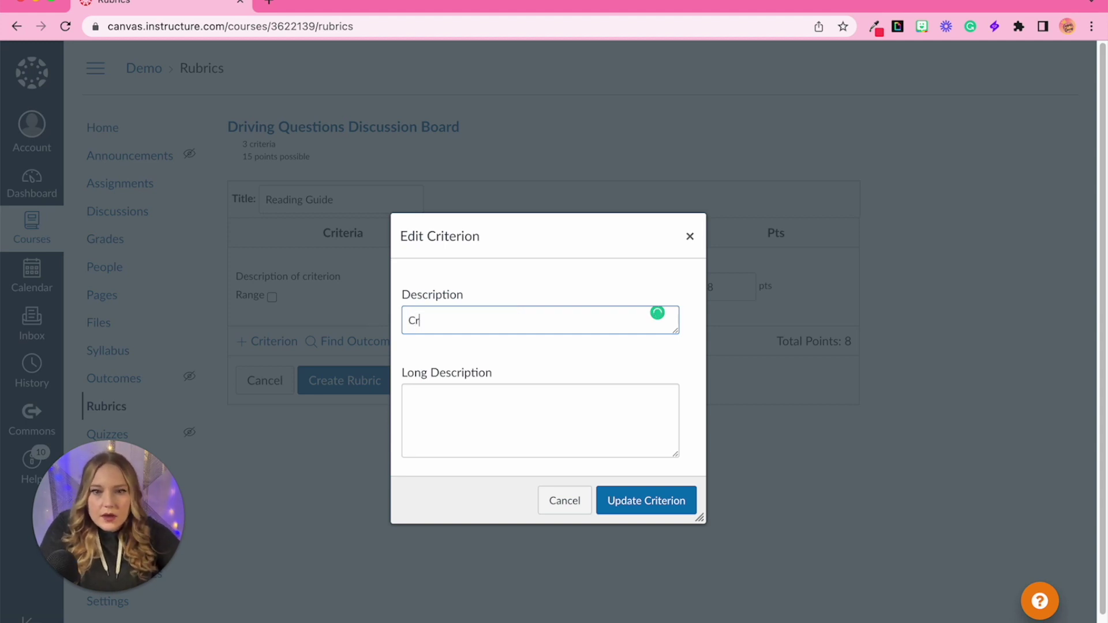
type("iterion")
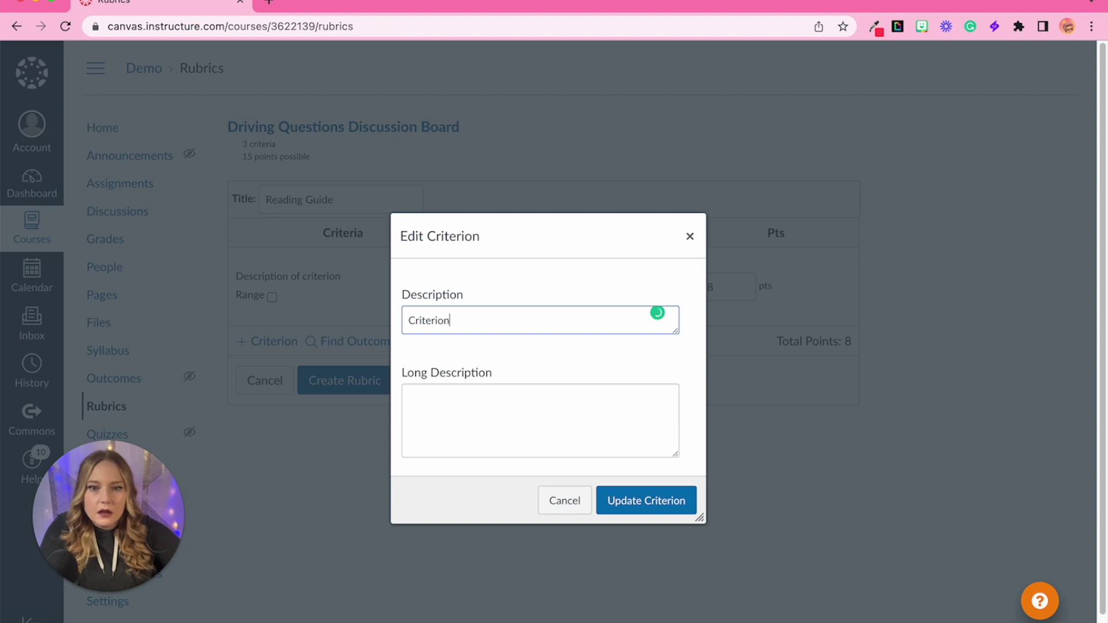
type(" #1")
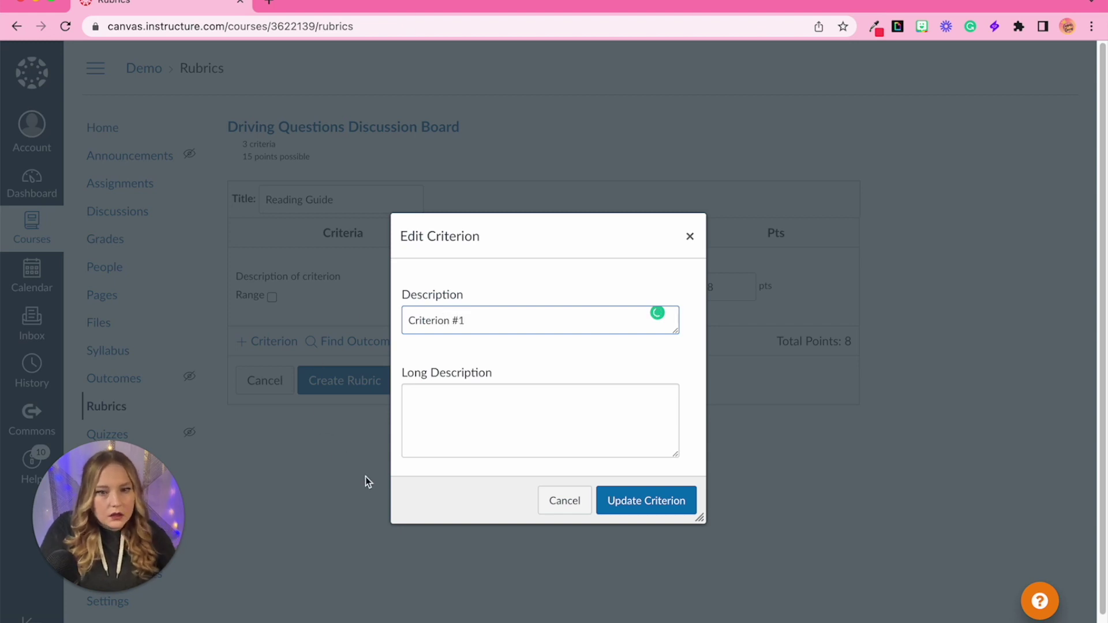
left_click(646, 501)
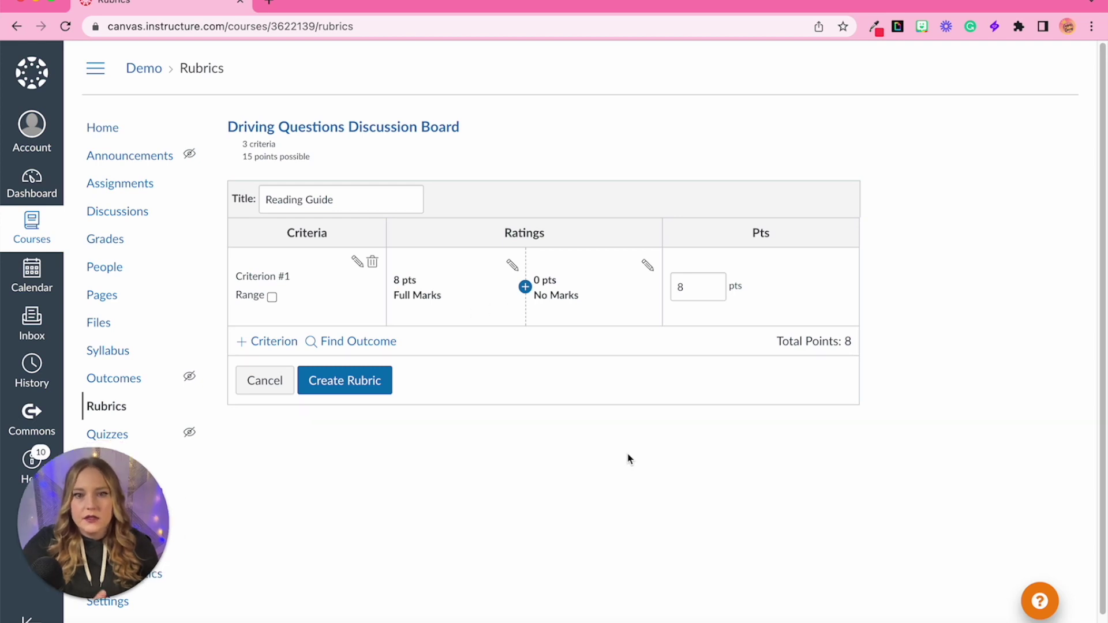
left_click(512, 265)
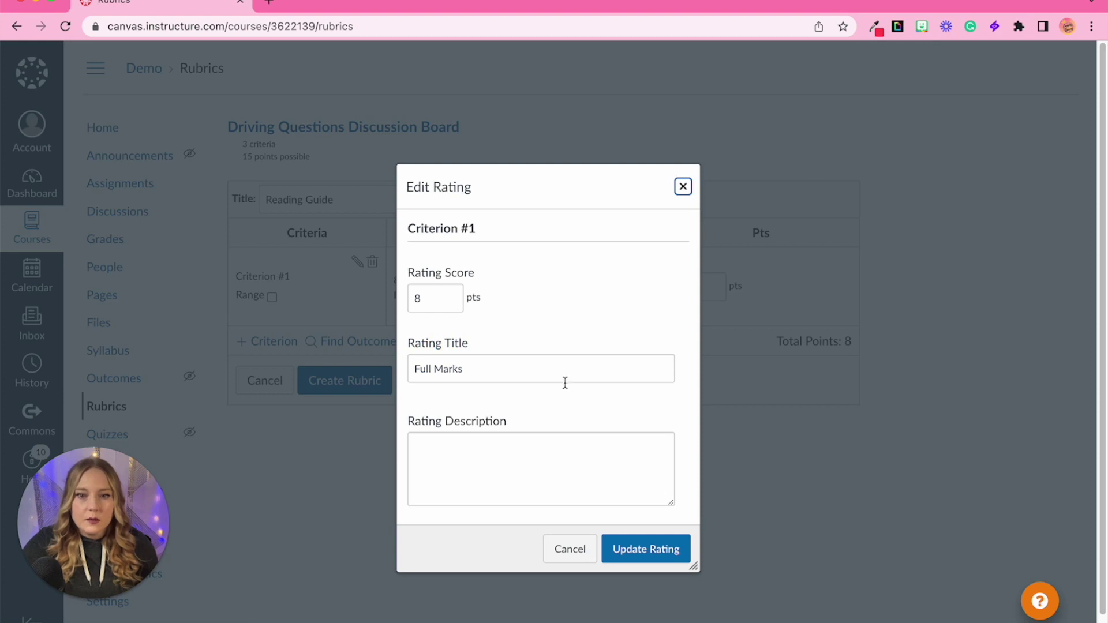
Step: Reword the 8-pt rating to '100% Complete with good effort shown. Sentences are complete, and grammatically correct.'
left_click(431, 369)
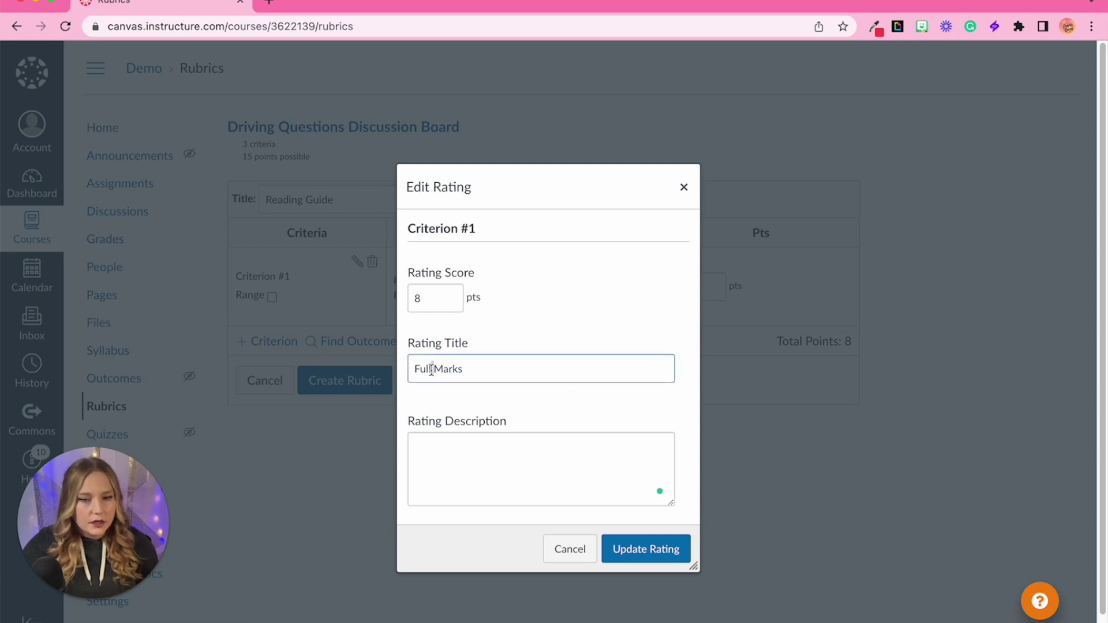
left_click_drag(490, 368, 390, 369)
key("BackSpace")
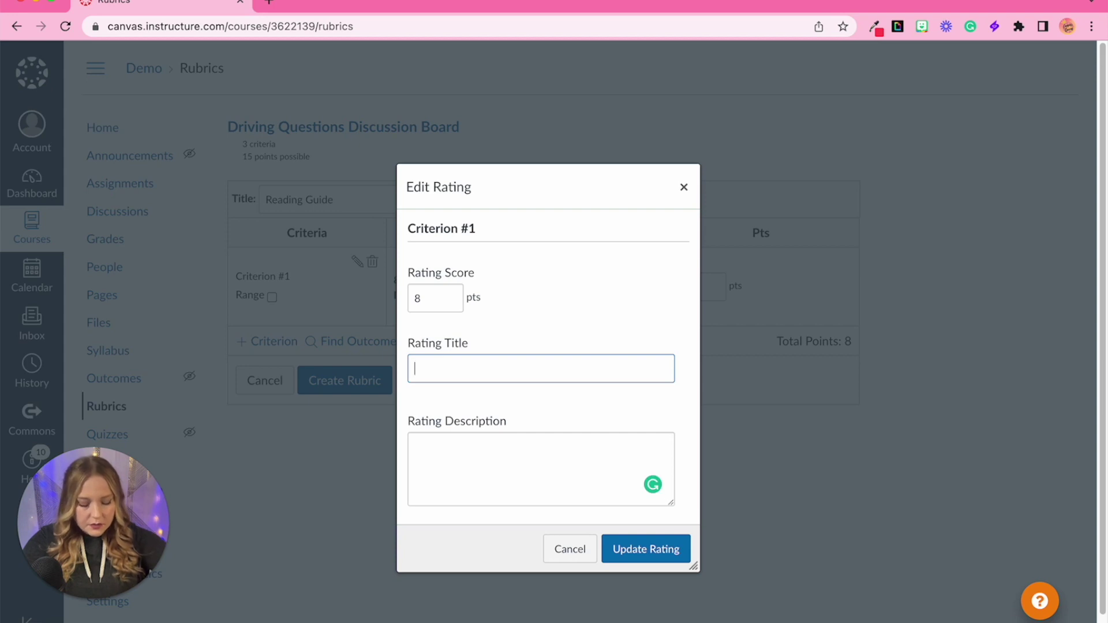
left_click(459, 474)
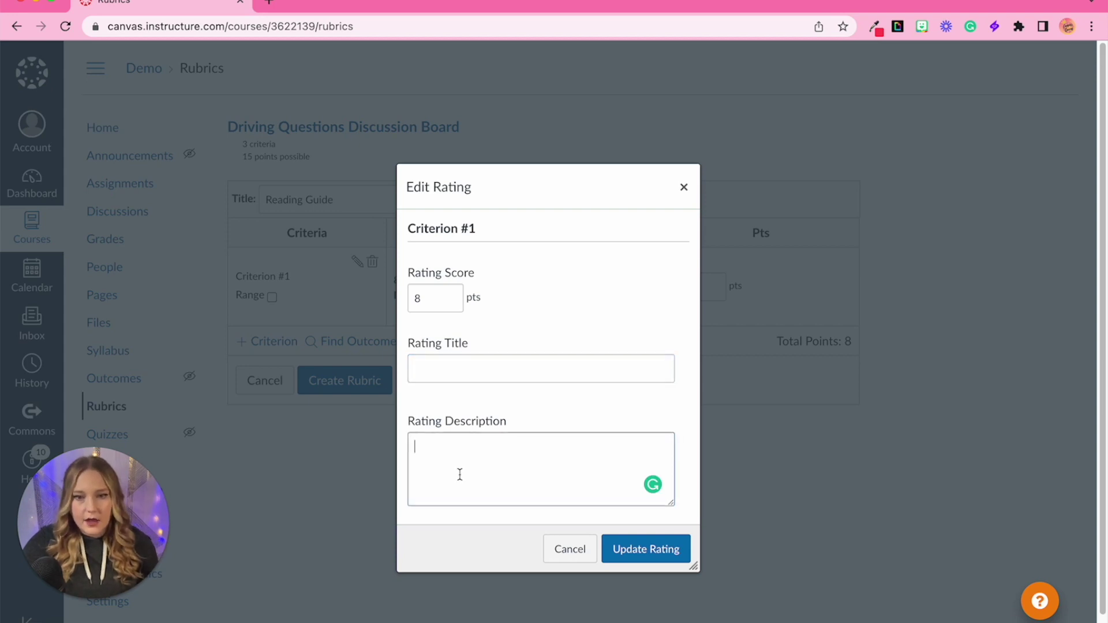
left_click(452, 365)
key("super+v")
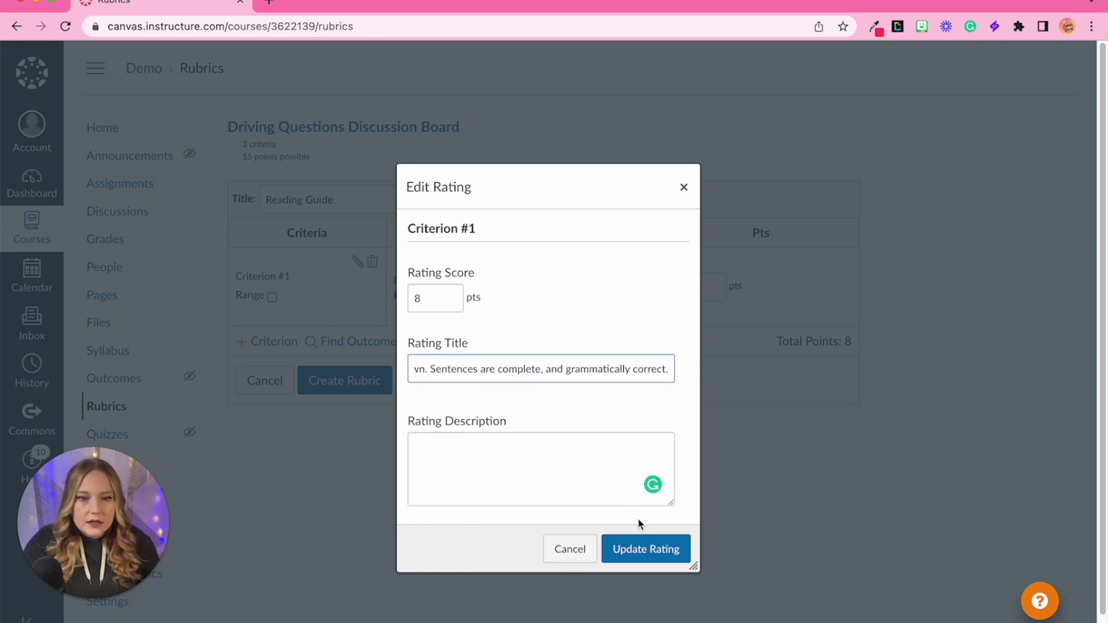
left_click(649, 559)
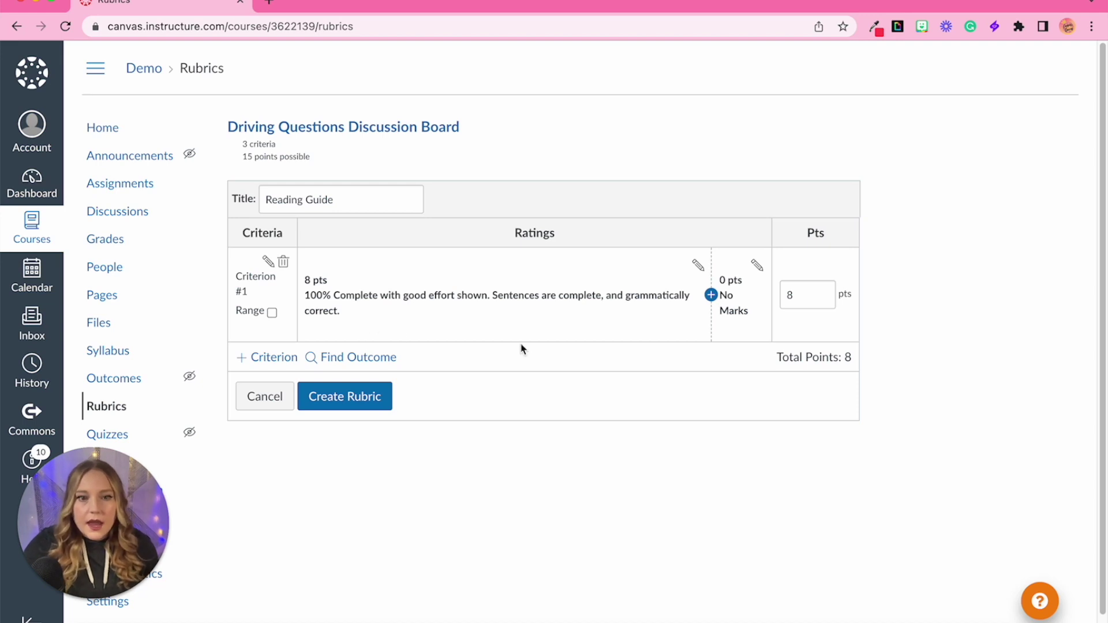
left_click(711, 295)
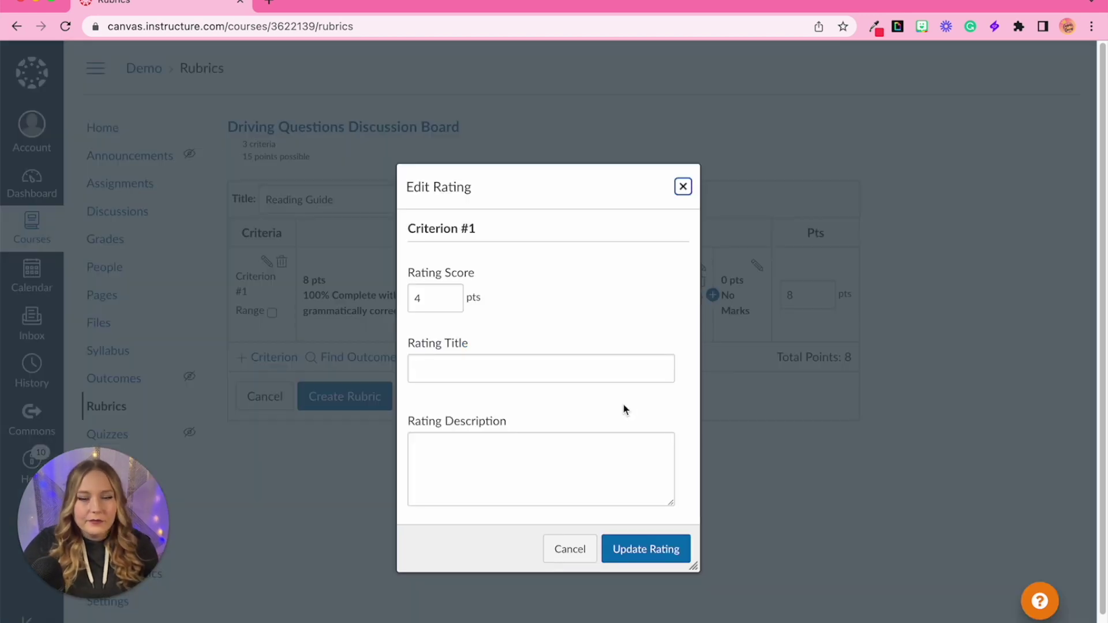
Step: Add a 6-pt rating: 'Partially complete, good effort shown. Few written errors.'
left_click(439, 306)
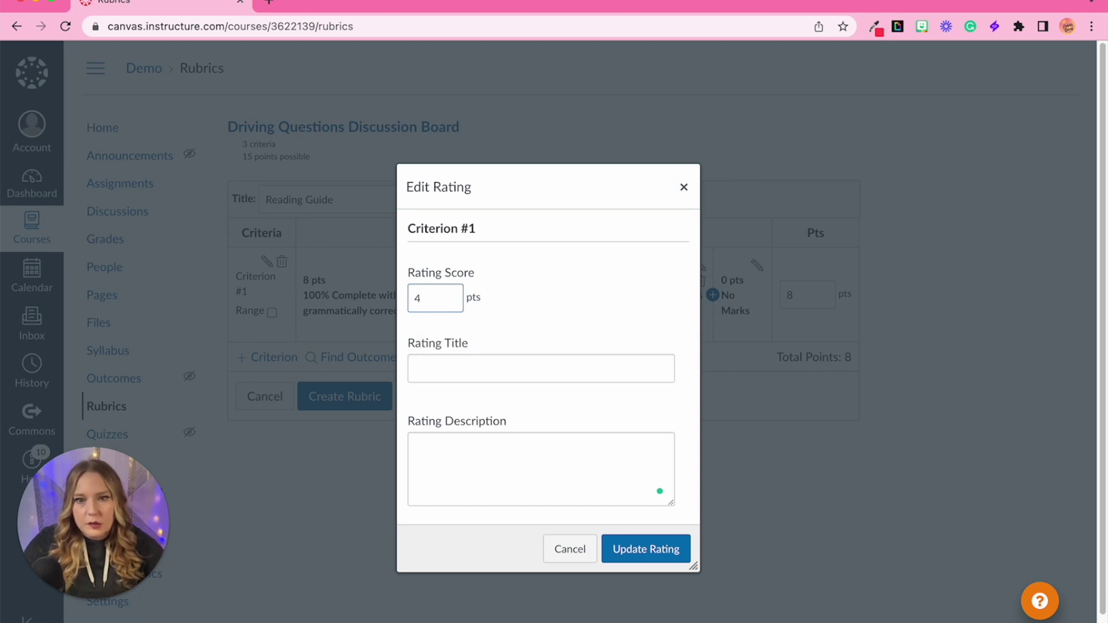
key("BackSpace")
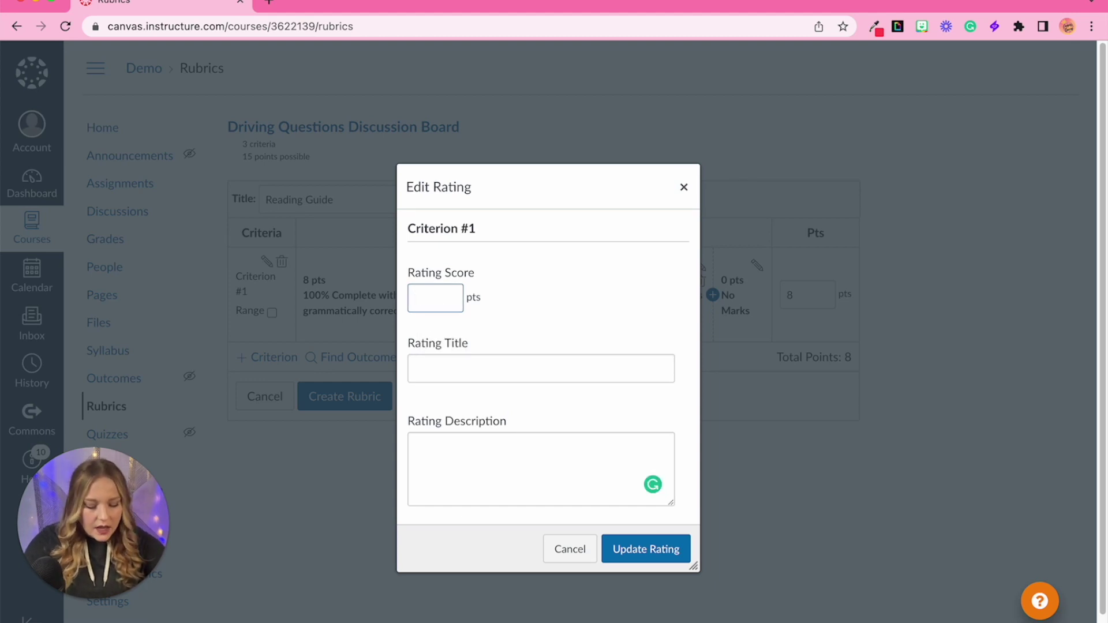
type("6")
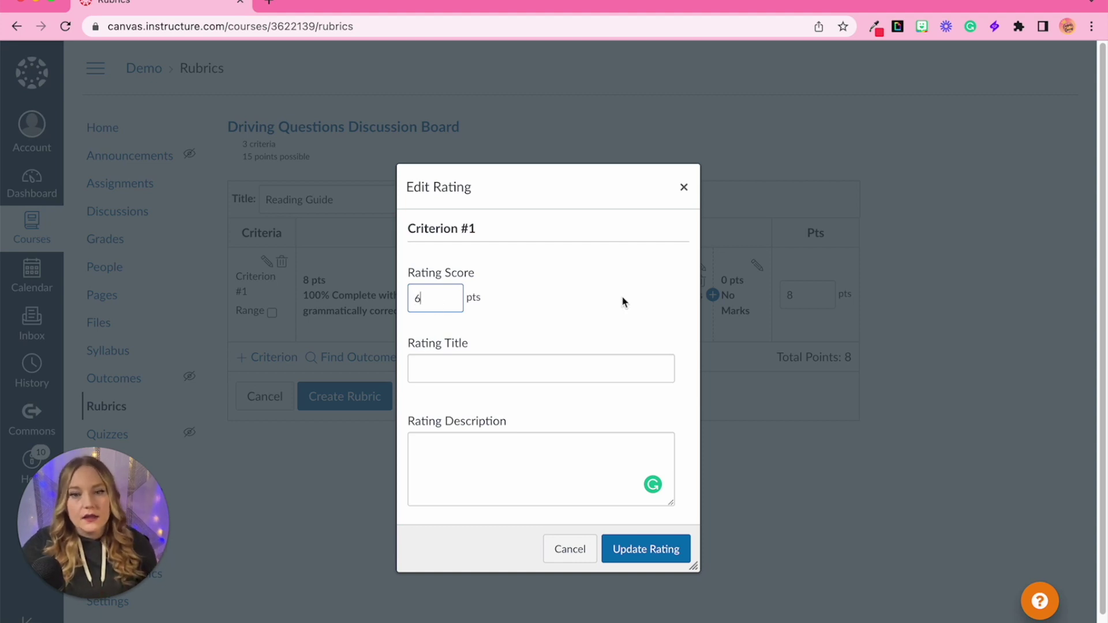
left_click(555, 374)
key("super+v")
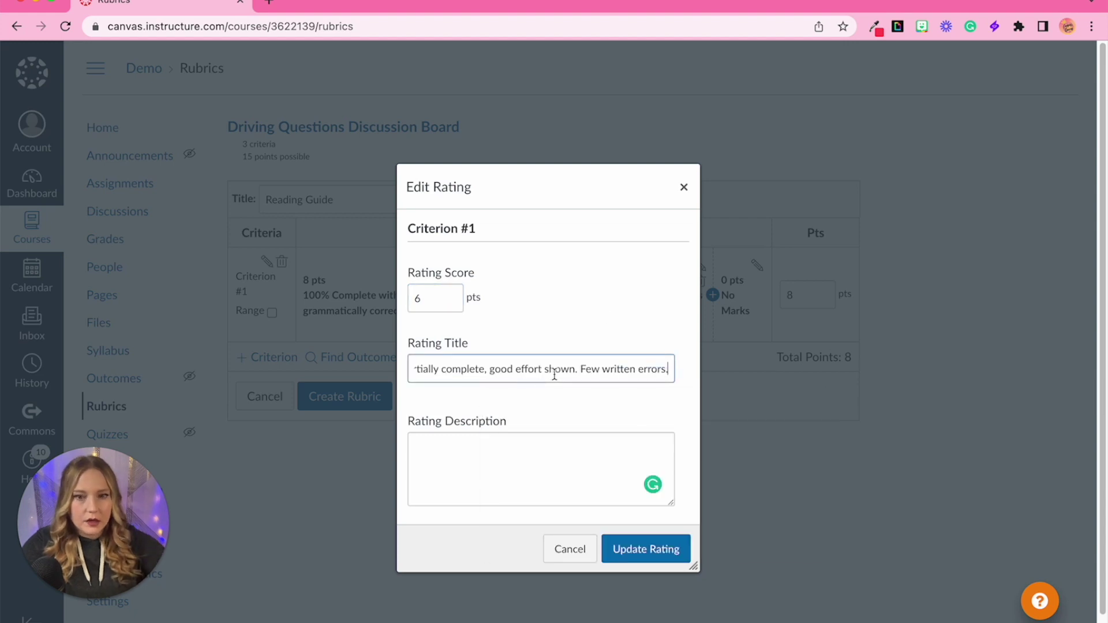
left_click(629, 548)
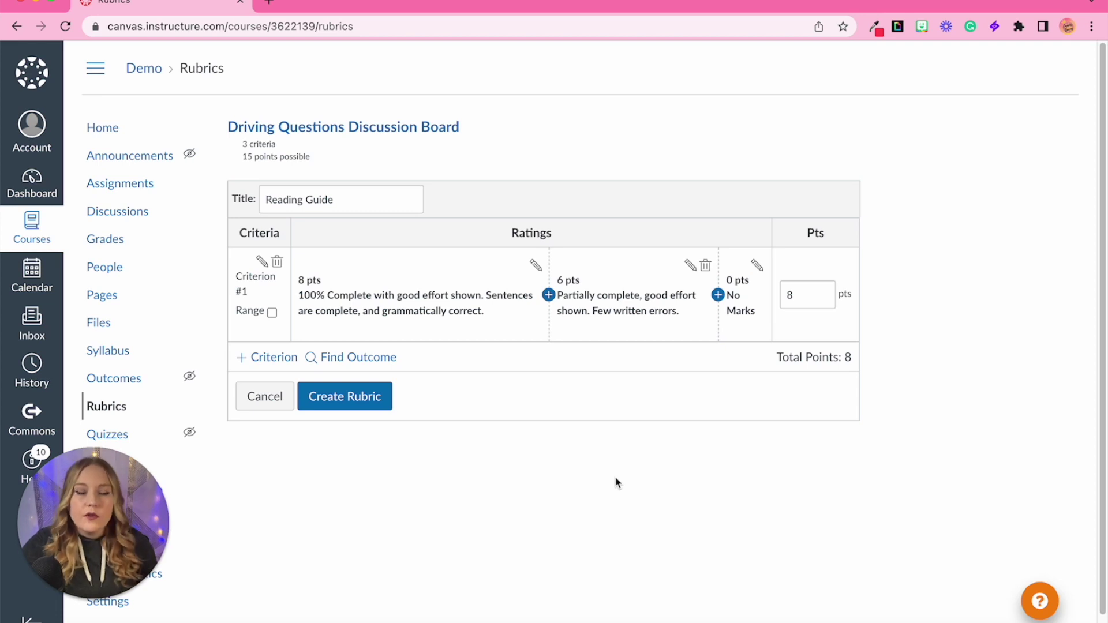
left_click(718, 294)
Step: Add a 4-pt rating: 'Partially complete, poor effort. Many written errors.'
left_click(432, 304)
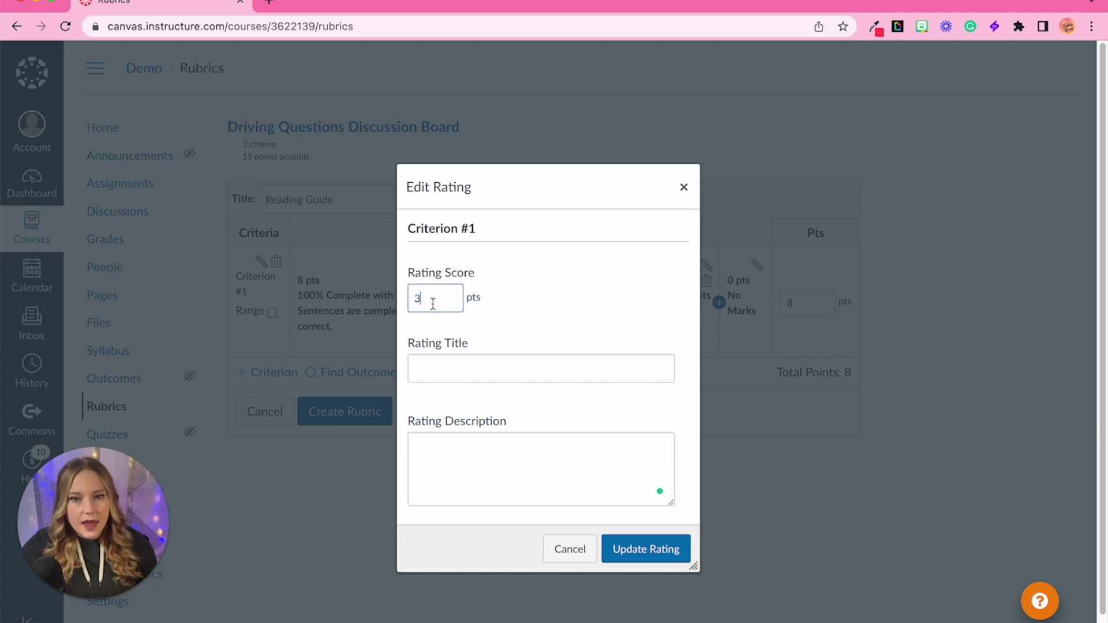
key("BackSpace")
type("4")
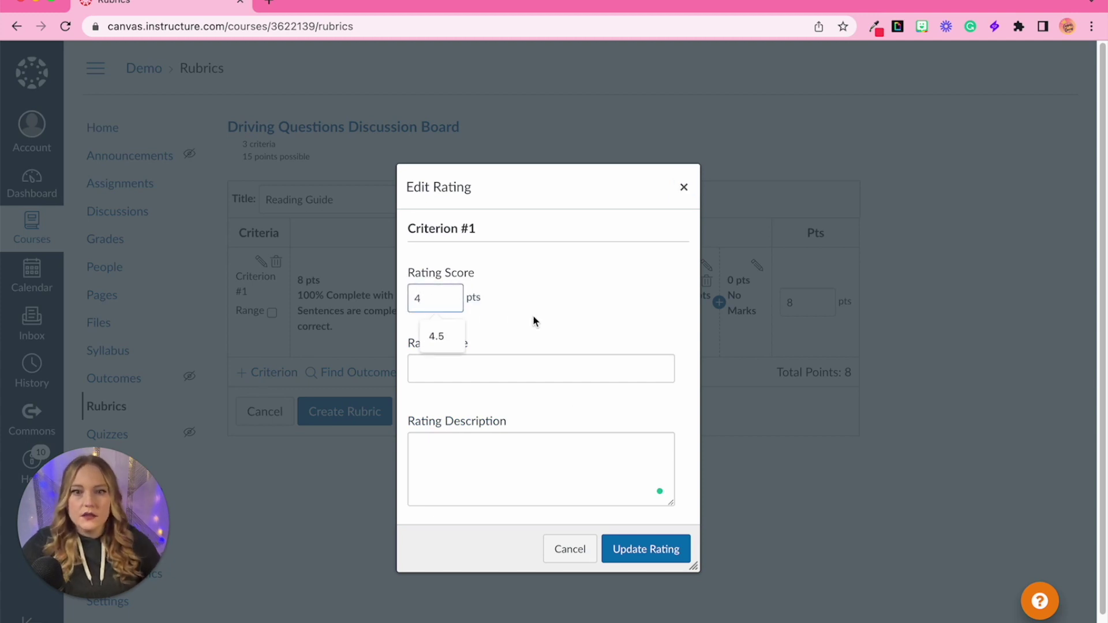
left_click(542, 321)
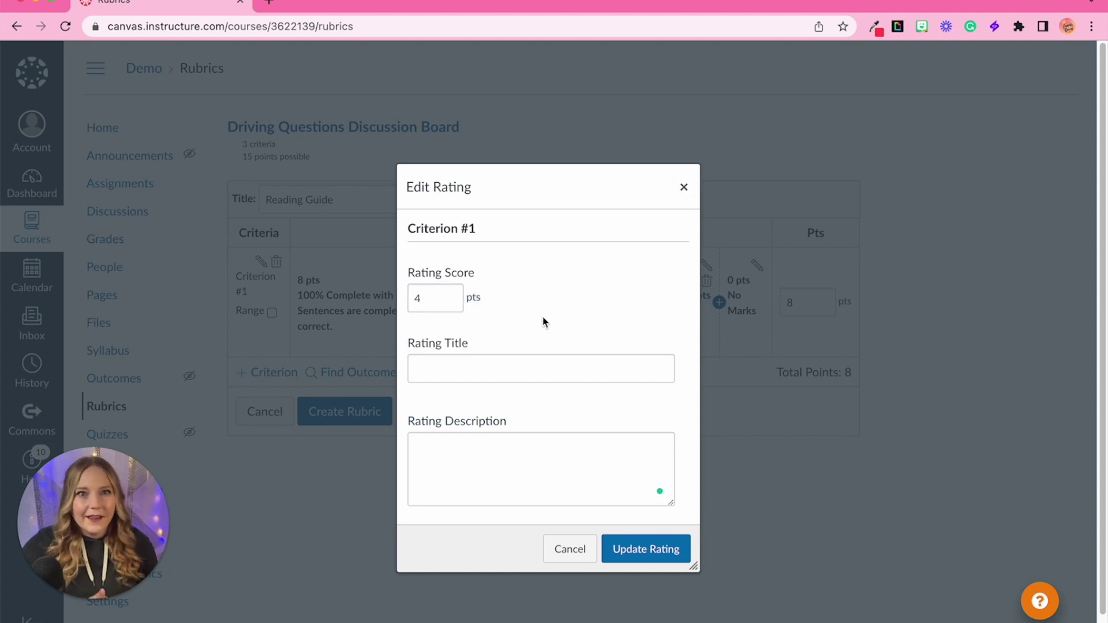
left_click(446, 371)
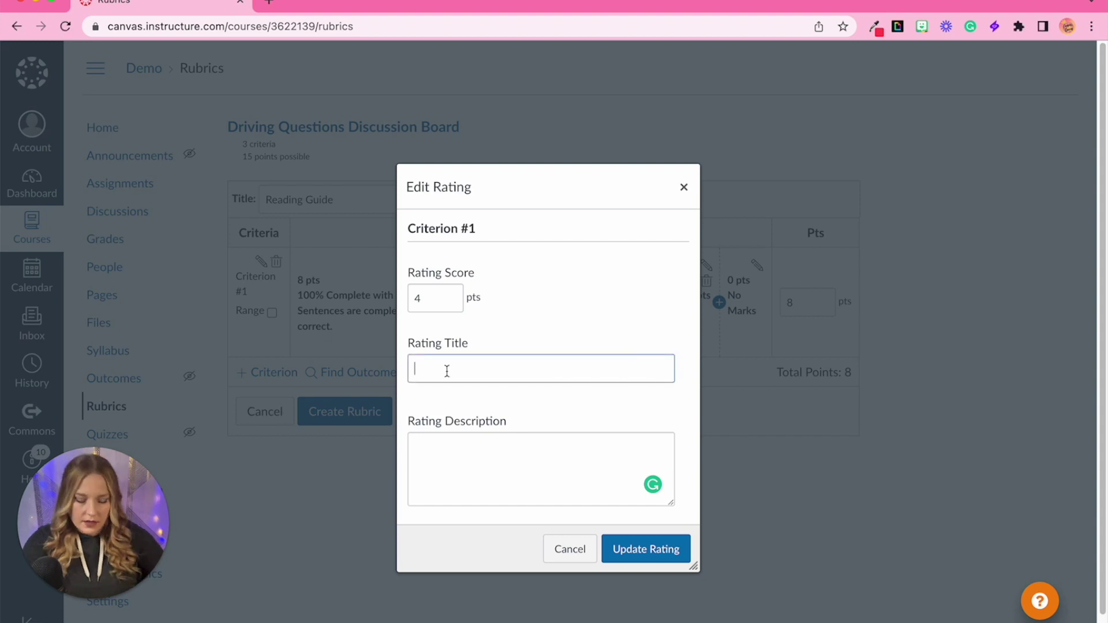
type("Partially complete, poor effort. Many written errors.")
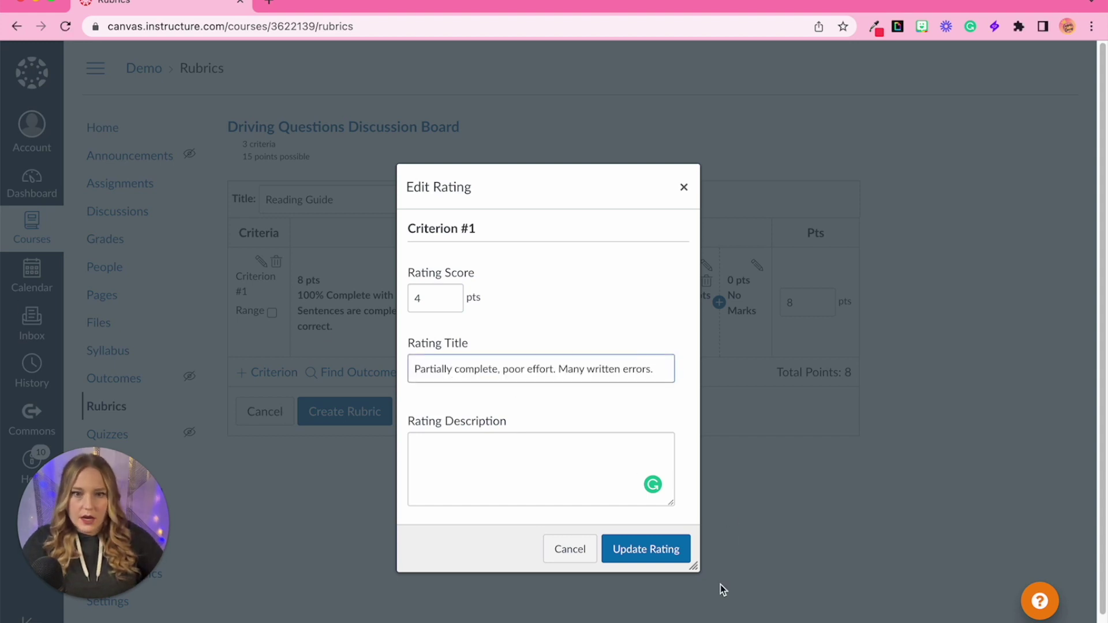
left_click(640, 548)
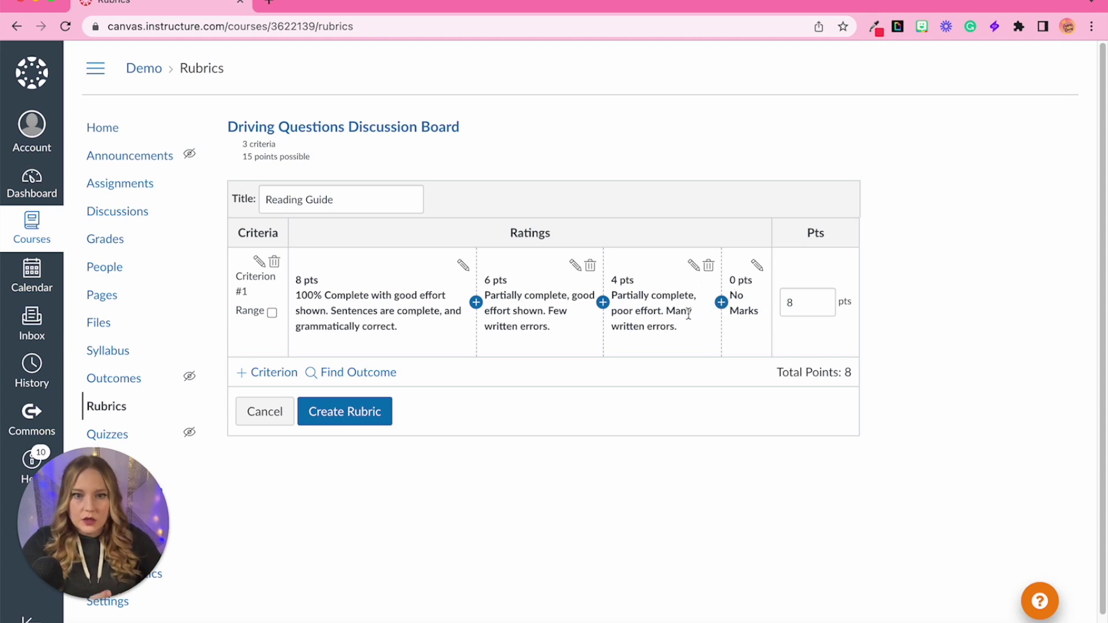
Step: Rename the 0-pt No Marks rating to 'No attempt was made.'
left_click(757, 265)
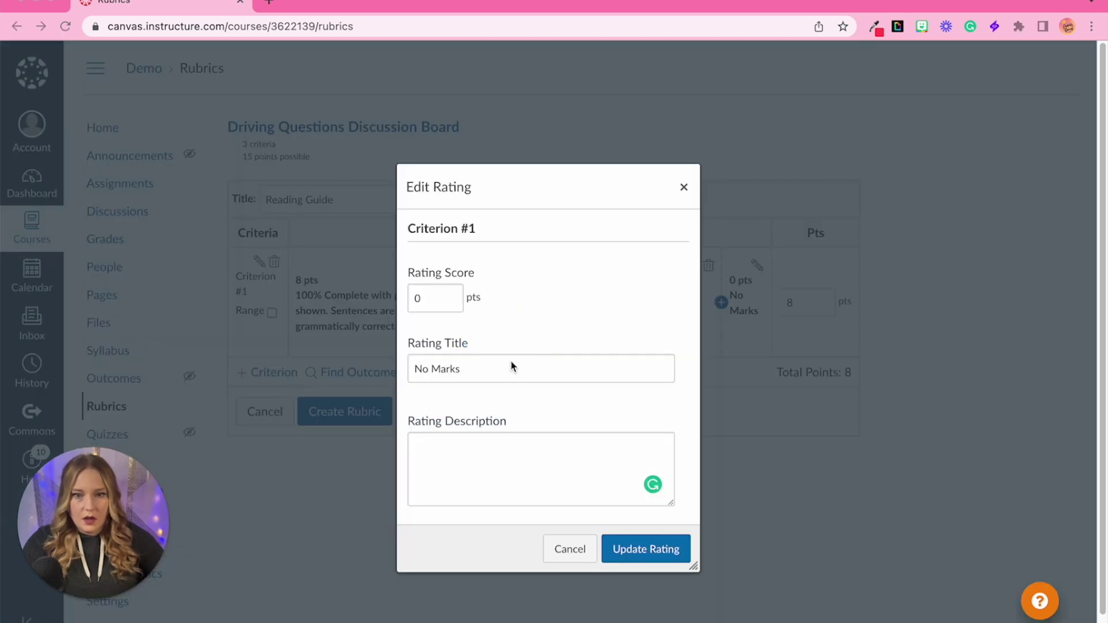
left_click(514, 366)
key("shift+alt+Left")
key("shift+alt+Left")
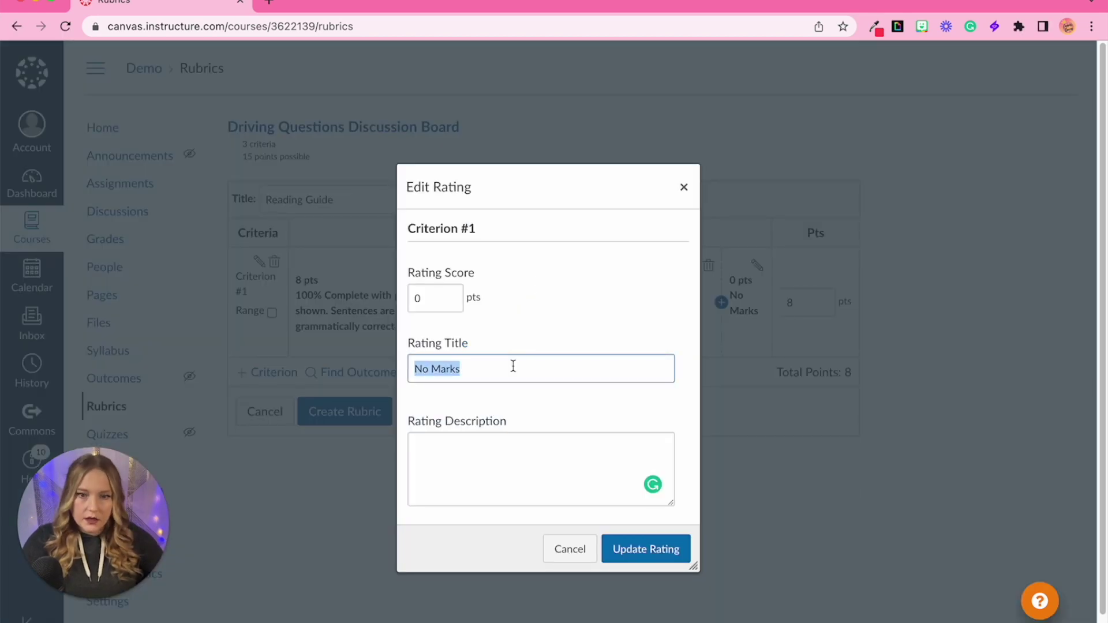
type("No attempt was made.")
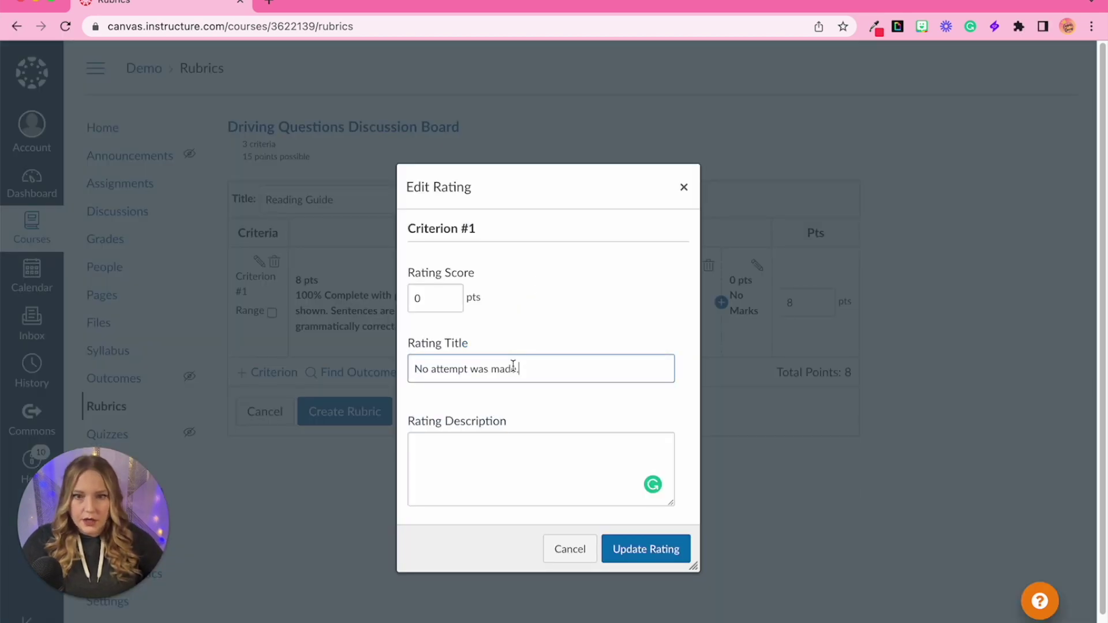
left_click(664, 555)
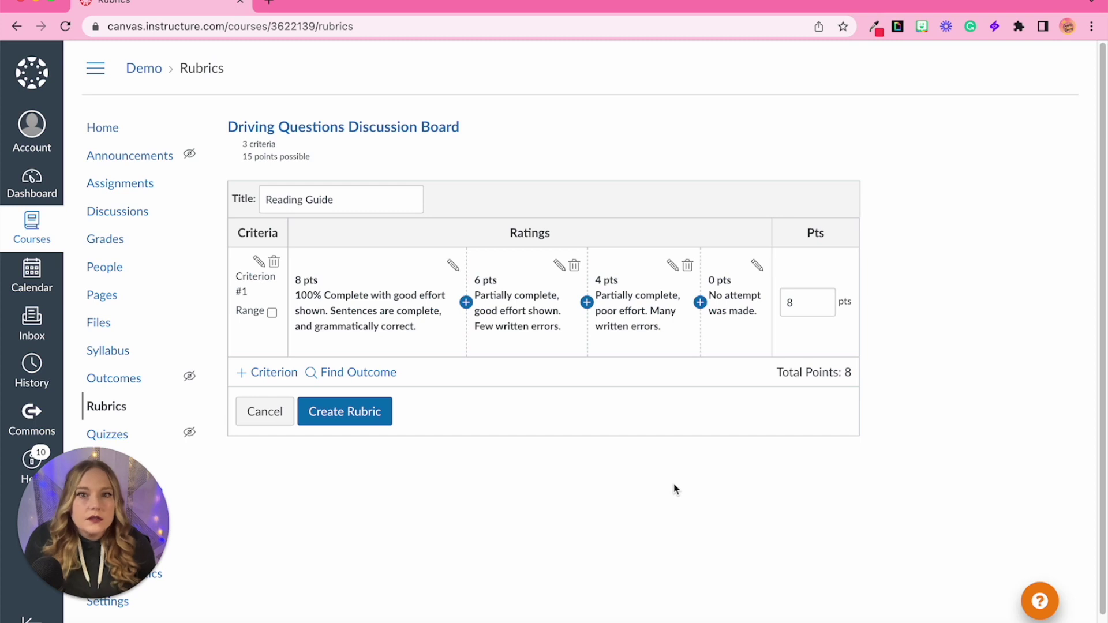
left_click(244, 381)
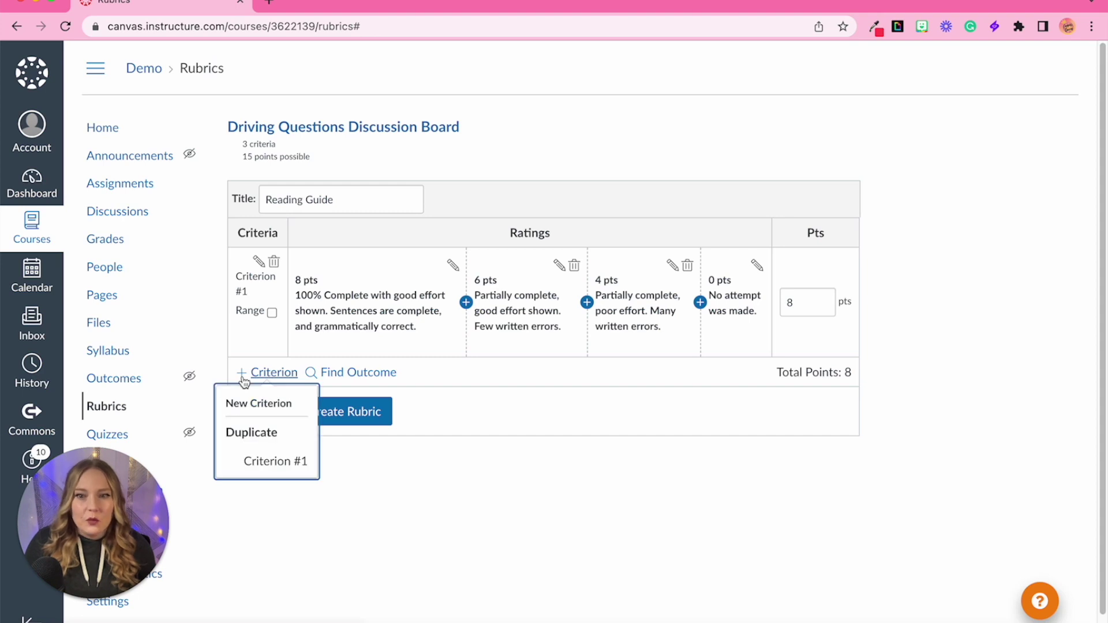
Step: Create a new blank criterion named 'Criterion #2' worth the default 5 points
left_click(261, 405)
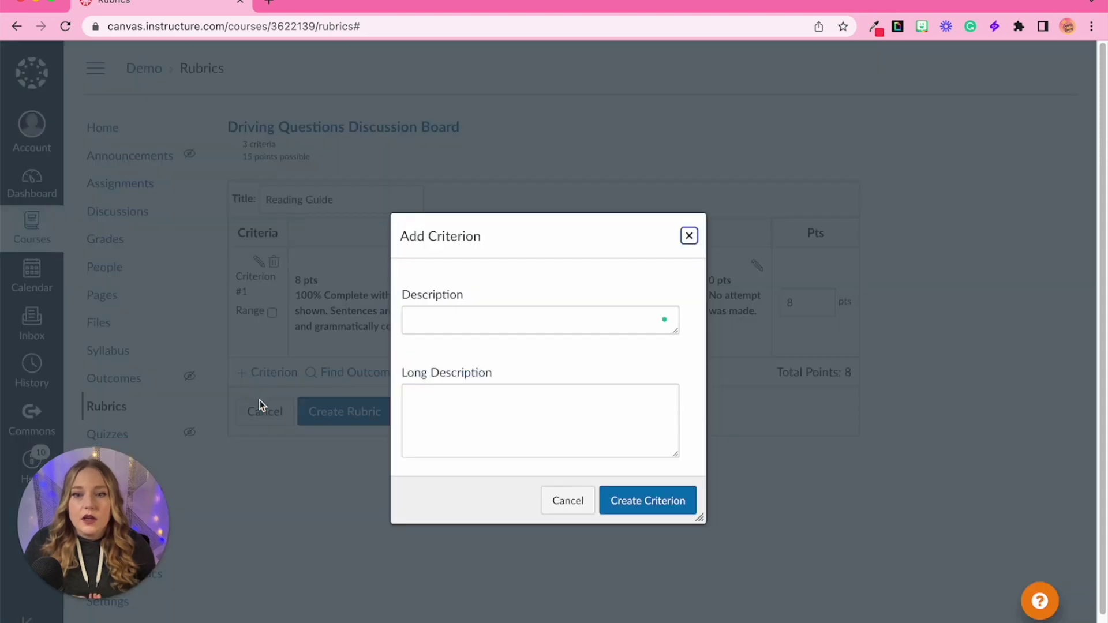
left_click(539, 324)
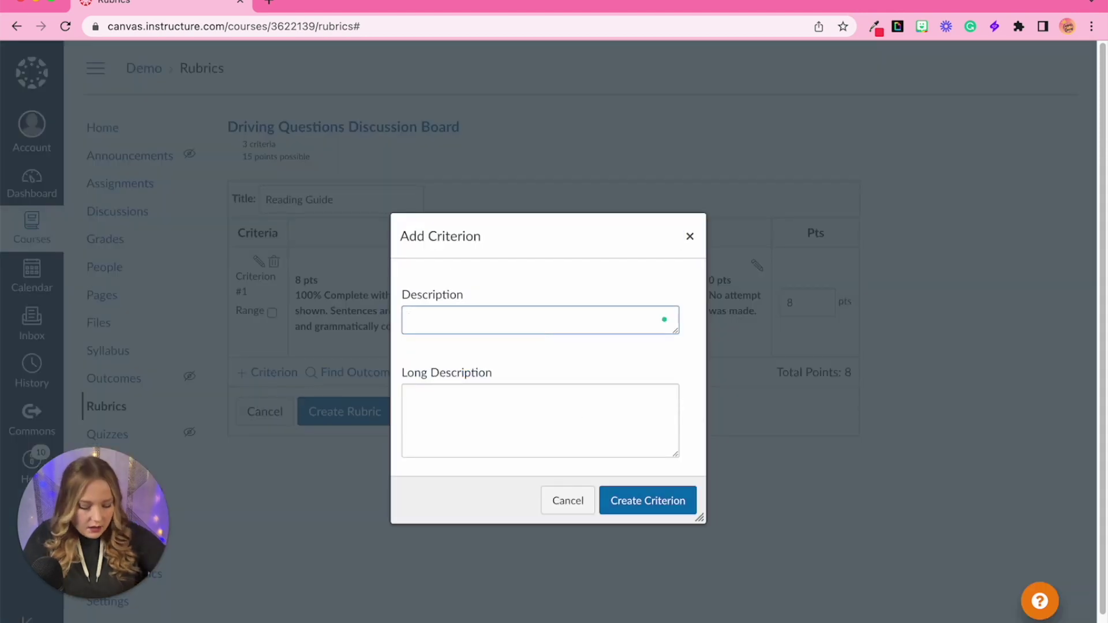
type("Criteri")
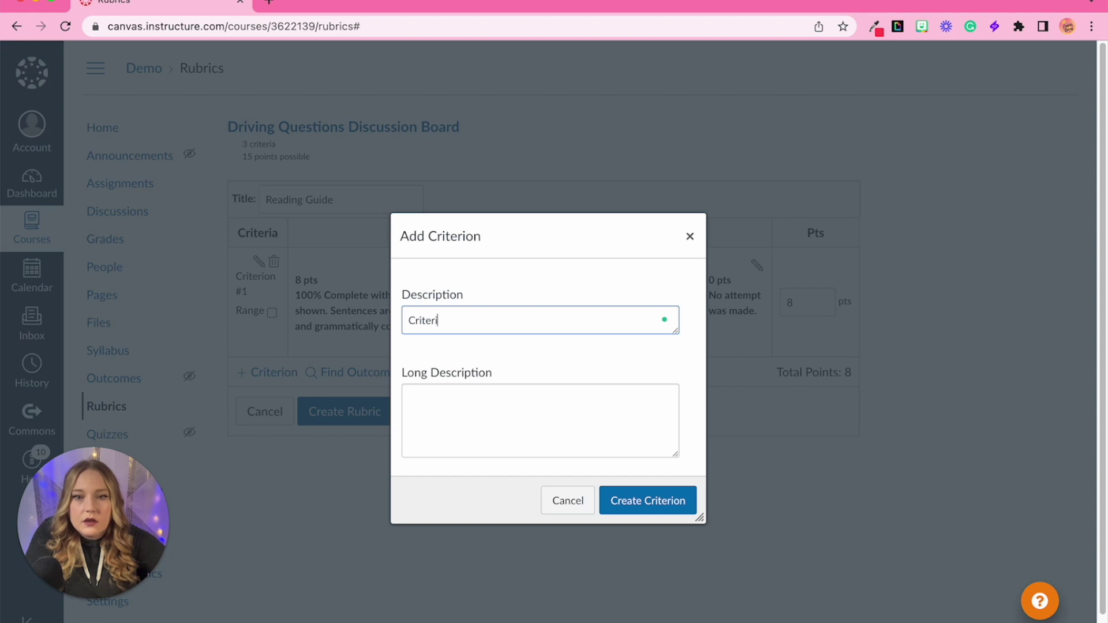
type("on #2")
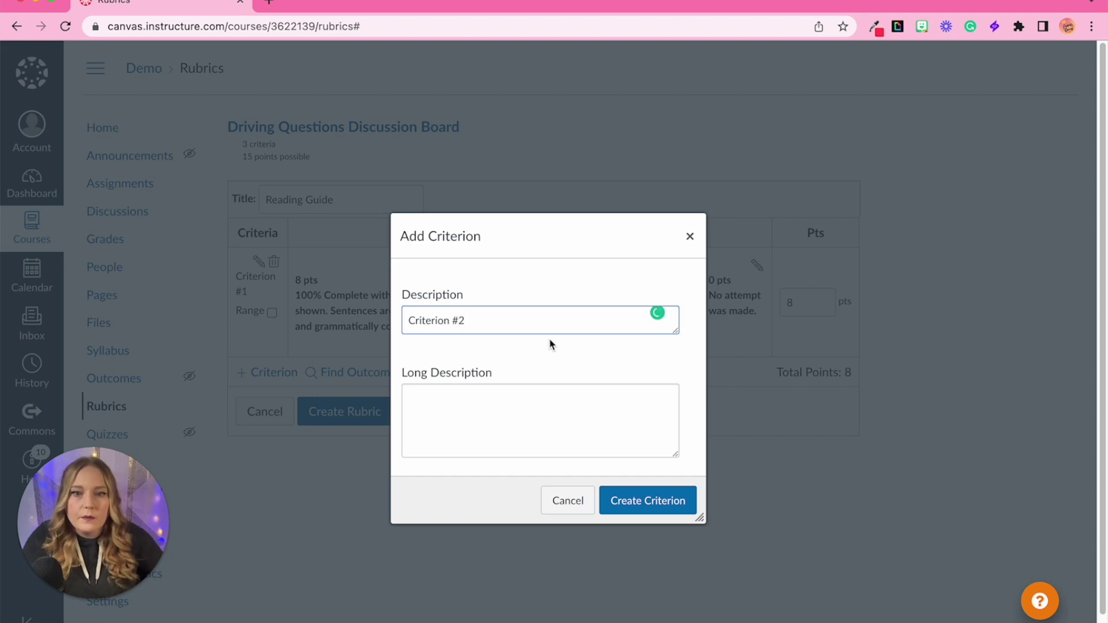
left_click(639, 502)
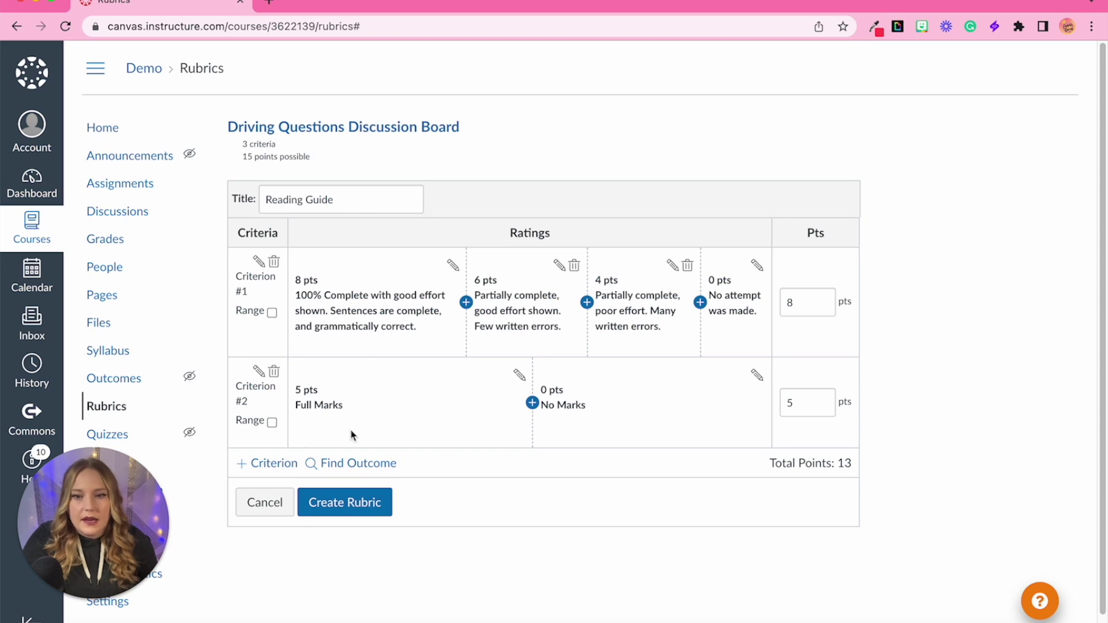
Step: Duplicate Criterion #1 and save the copy as Criterion #3
left_click(260, 466)
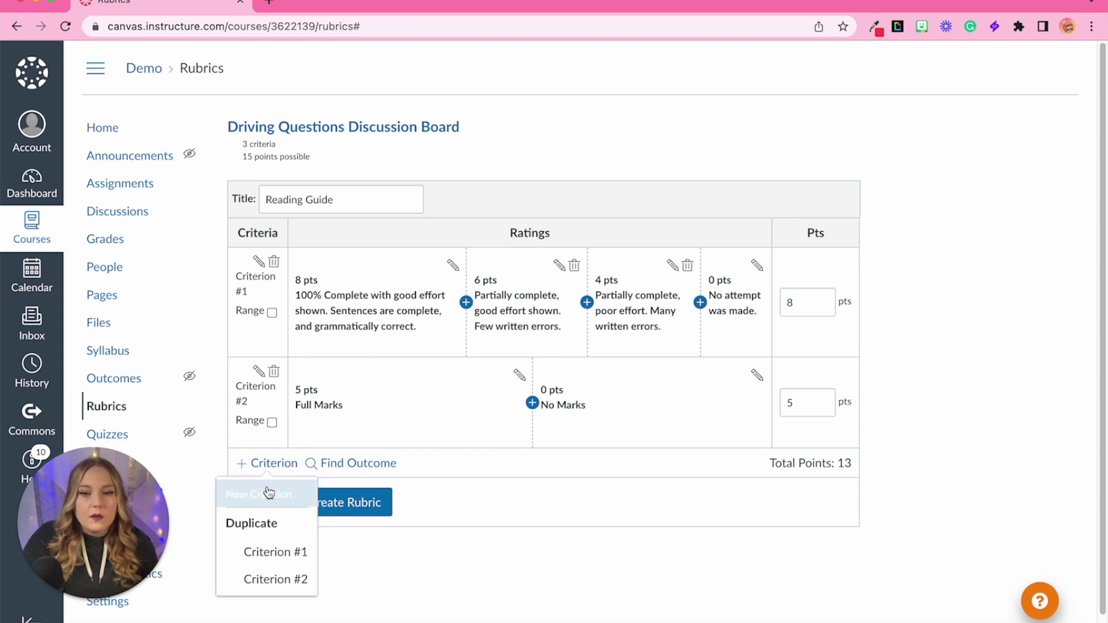
left_click(282, 556)
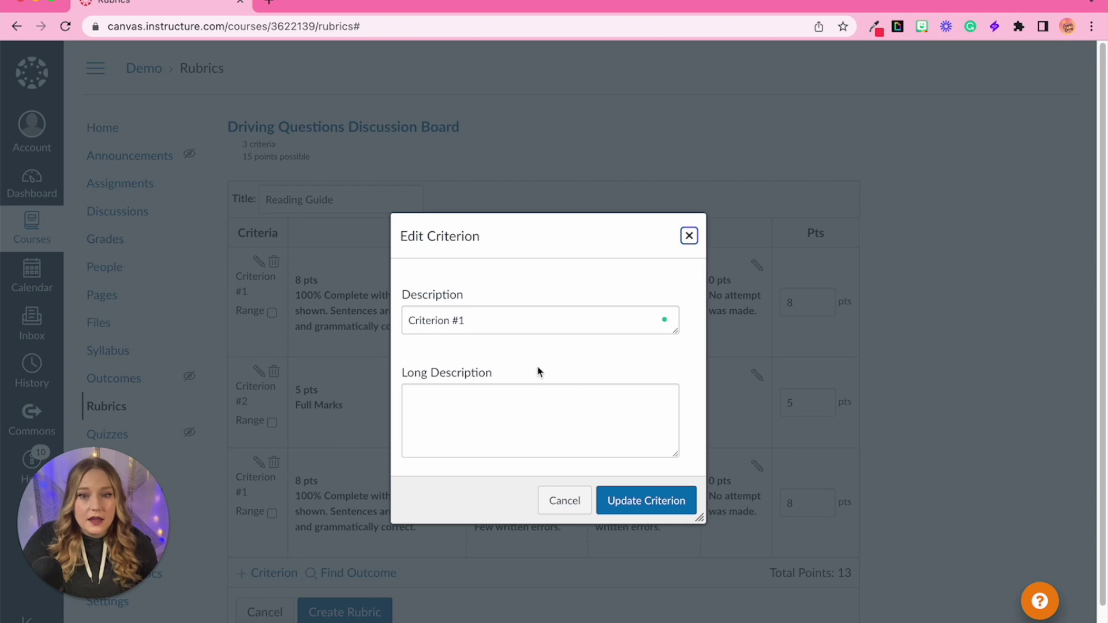
left_click(475, 321)
key("BackSpace")
type("3")
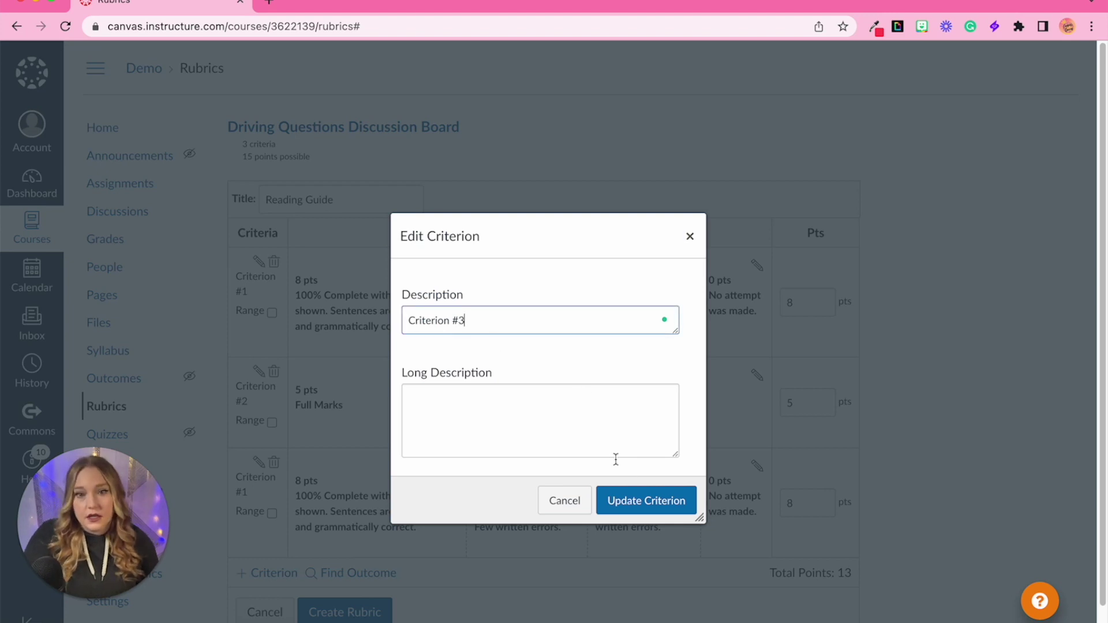
left_click(651, 500)
scroll(375, 298, "down", 1)
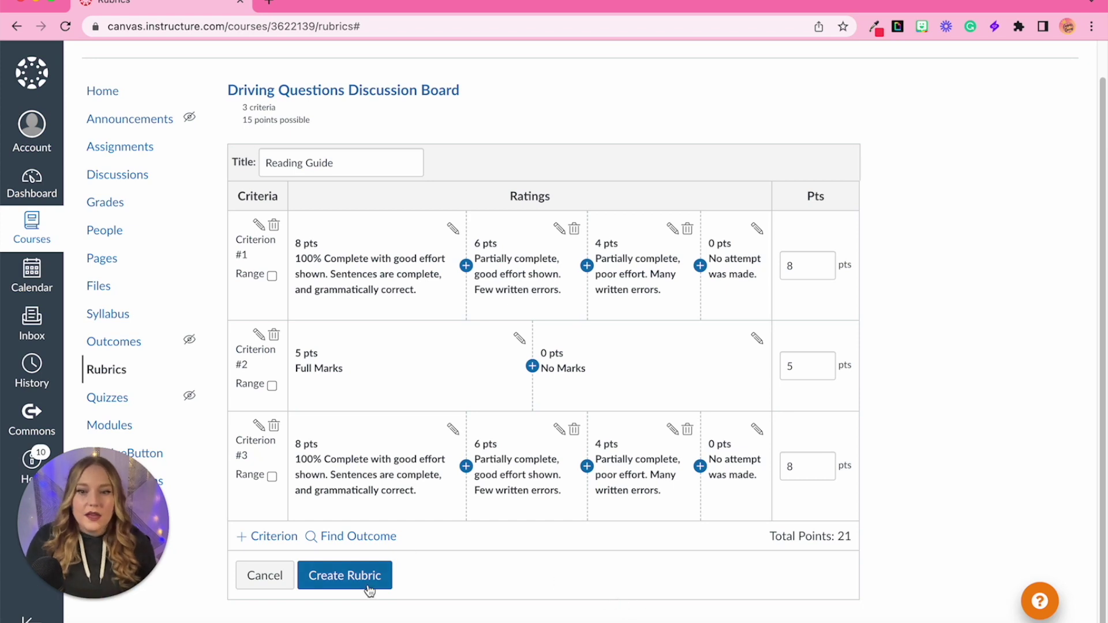
Step: Delete the five-point Criterion #2, rename Criterion #3 to Criterion #2, and save the rubric
left_click(275, 337)
left_click(259, 345)
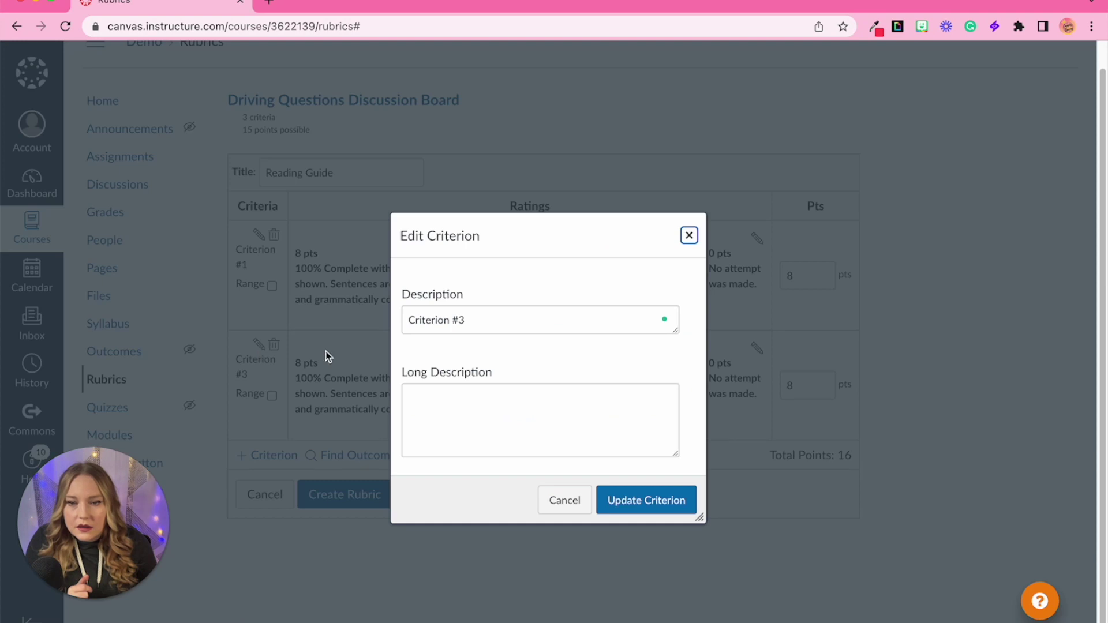
left_click(475, 319)
key("BackSpace")
type("2")
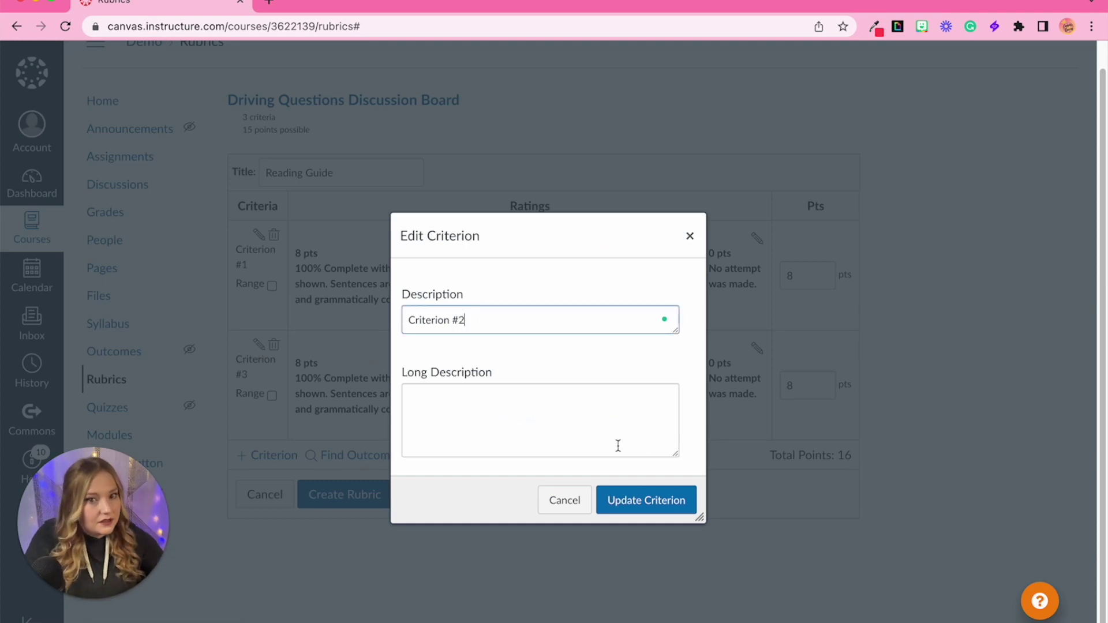
left_click(657, 508)
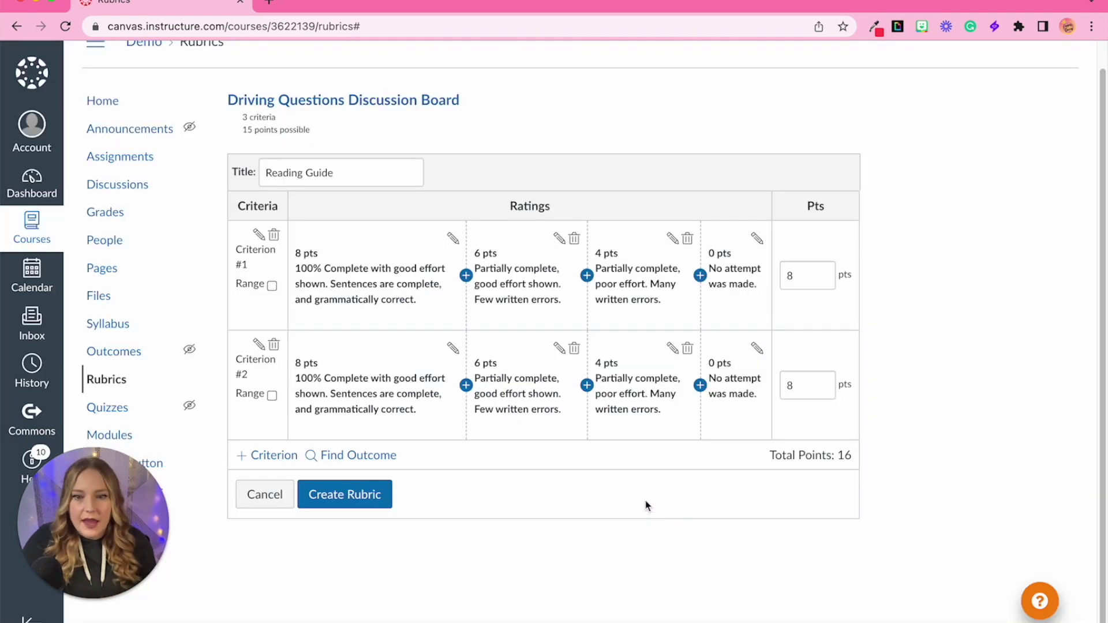
left_click(365, 504)
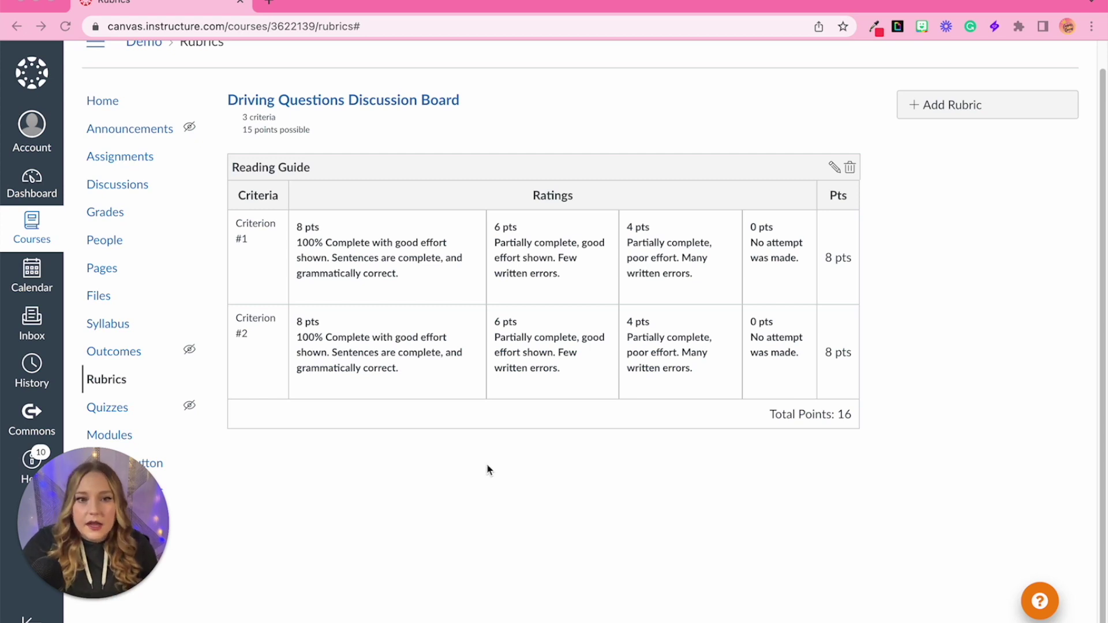
Step: Open the Reading Guide rubric for editing from the Rubrics page
left_click(833, 168)
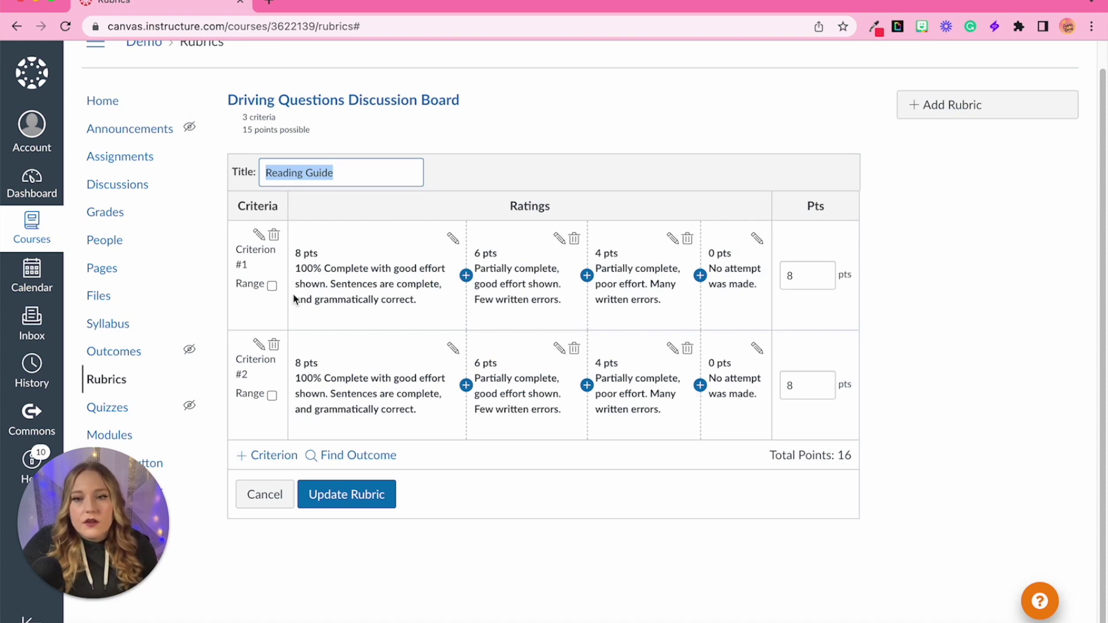
Step: Switch both criteria to point ranges and back to single points, then save the rubric
left_click(272, 285)
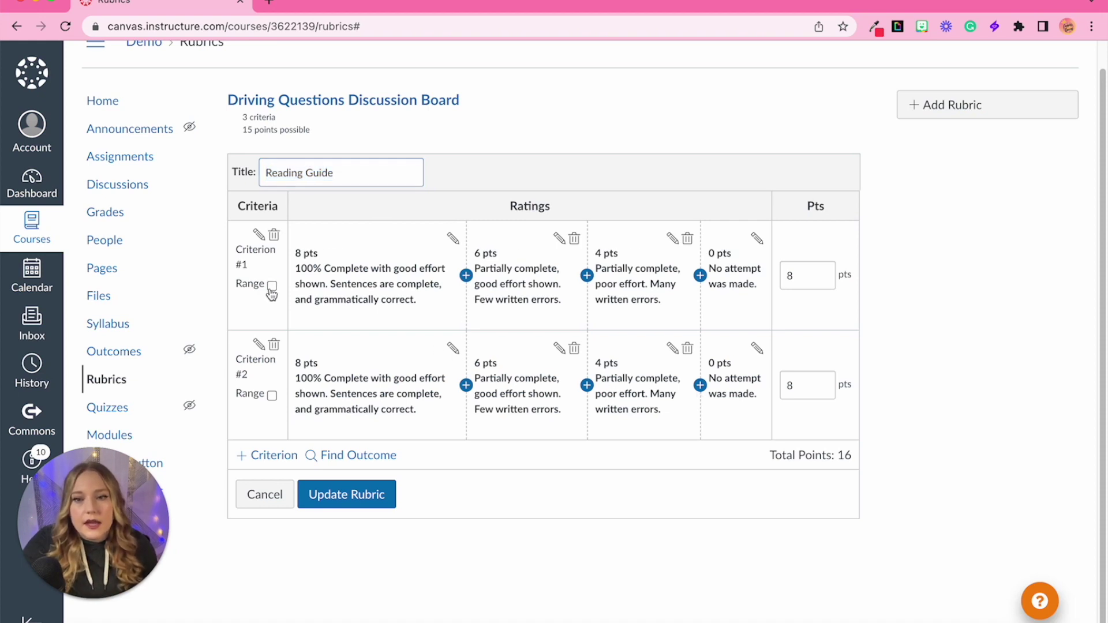
left_click(272, 395)
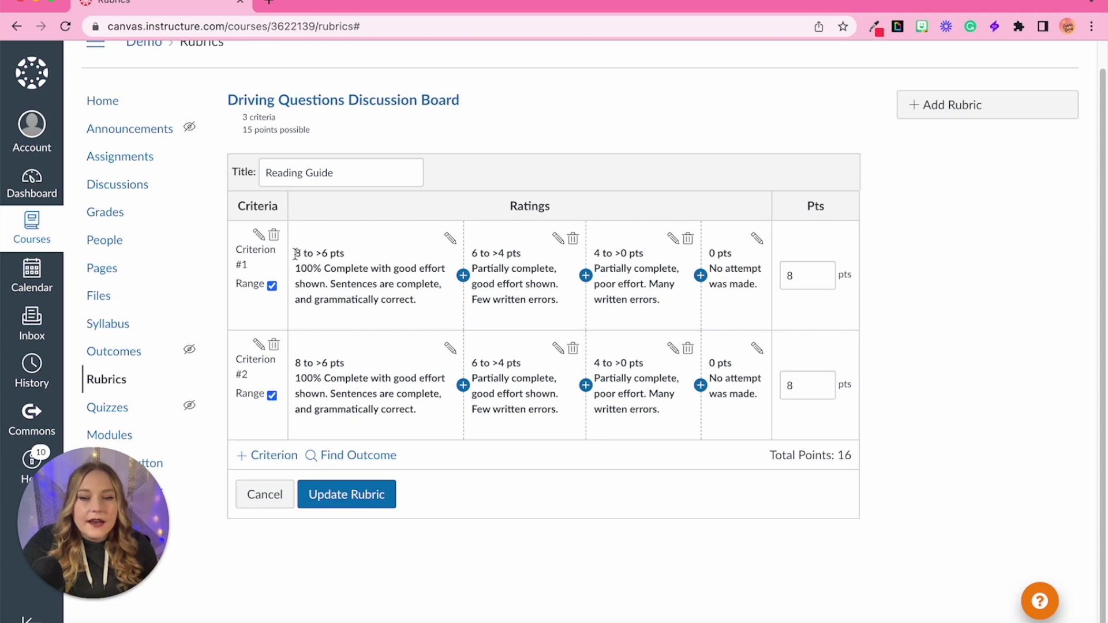
left_click_drag(294, 253, 383, 263)
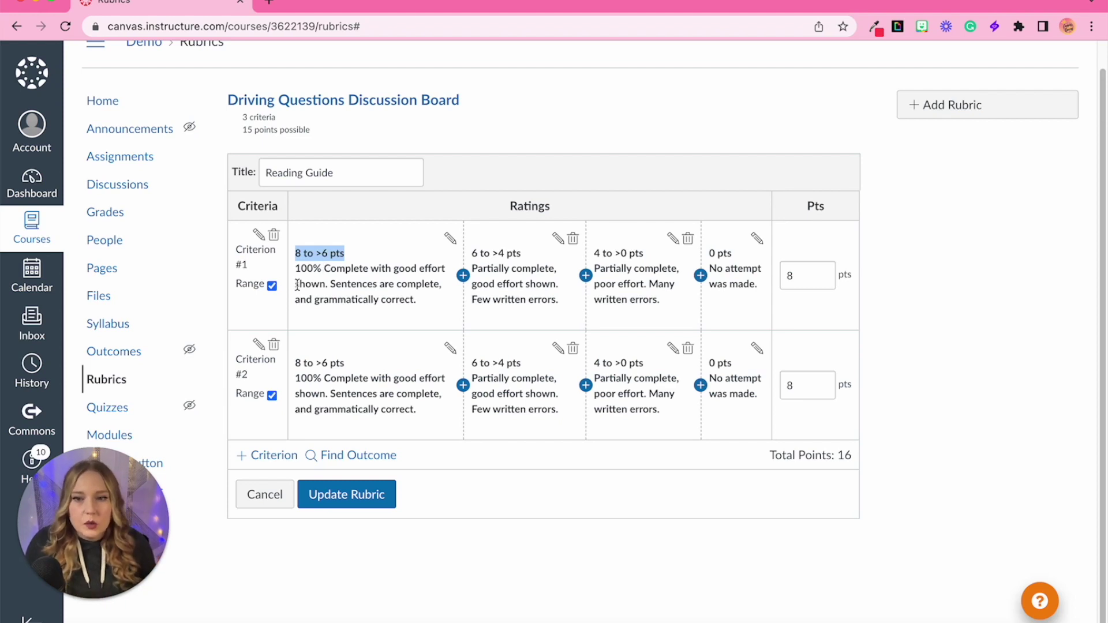
left_click(273, 288)
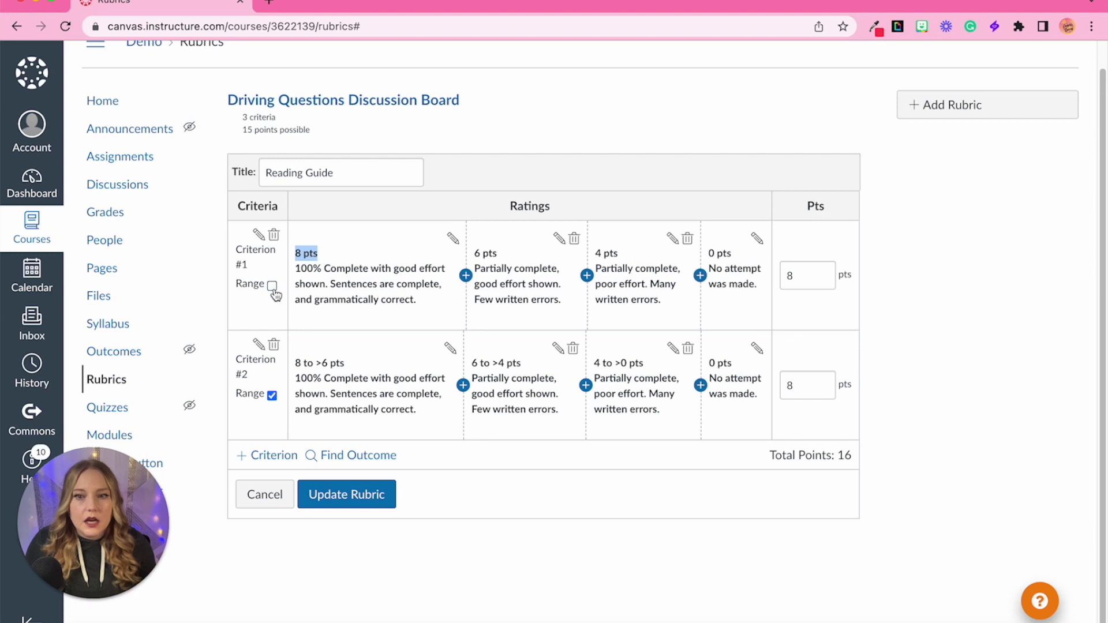
left_click(272, 397)
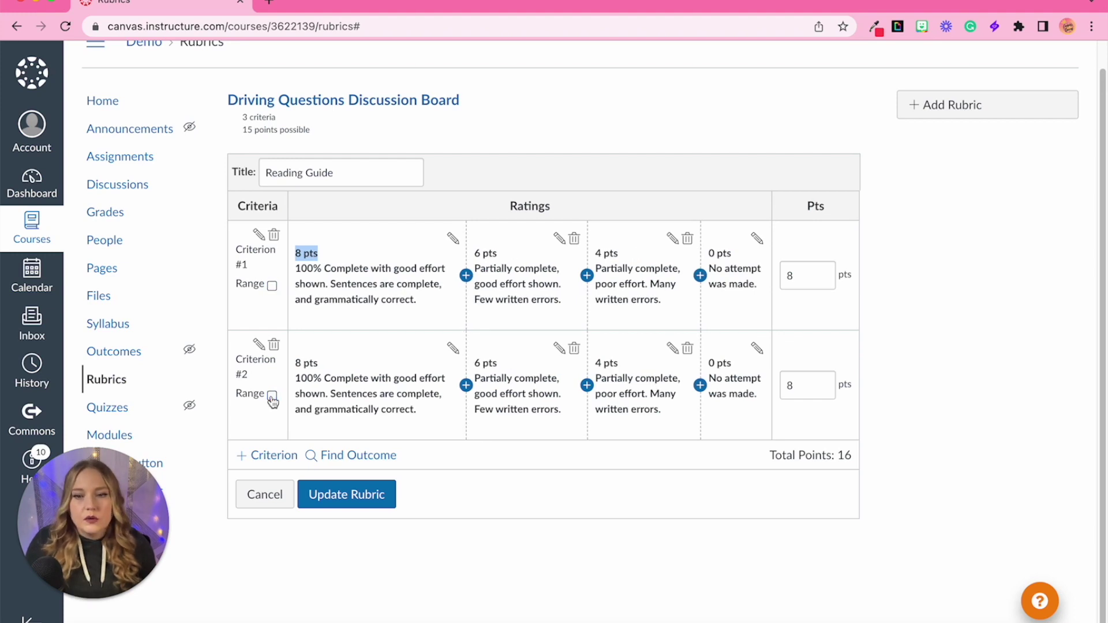
left_click(358, 511)
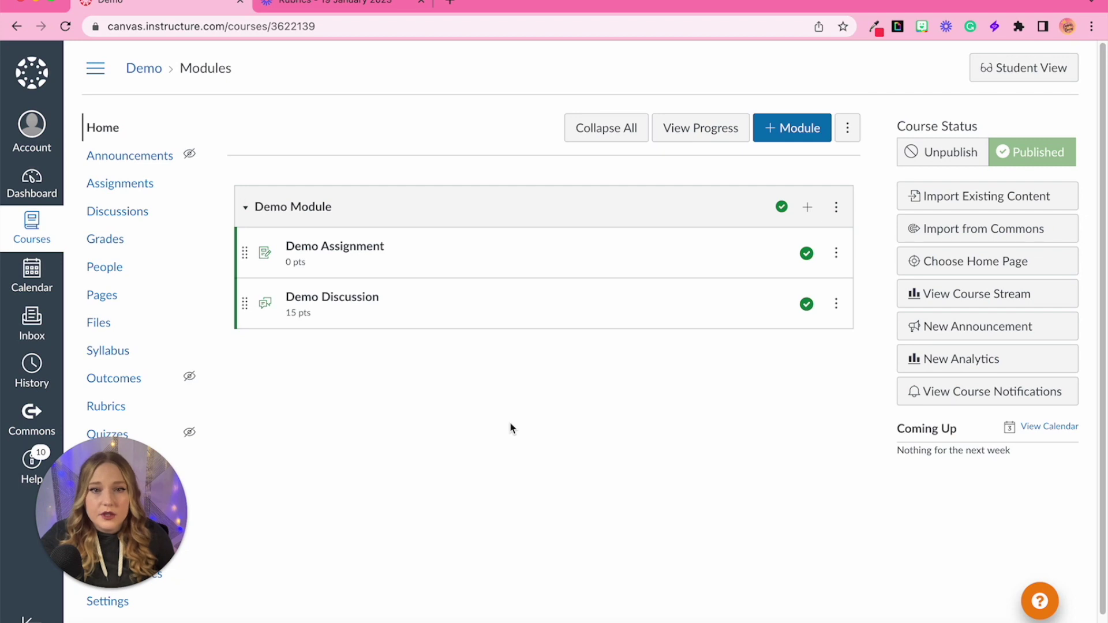
Step: Dismiss the definitions popup and open Demo Assignment from the Demo Module
triple_click(218, 70)
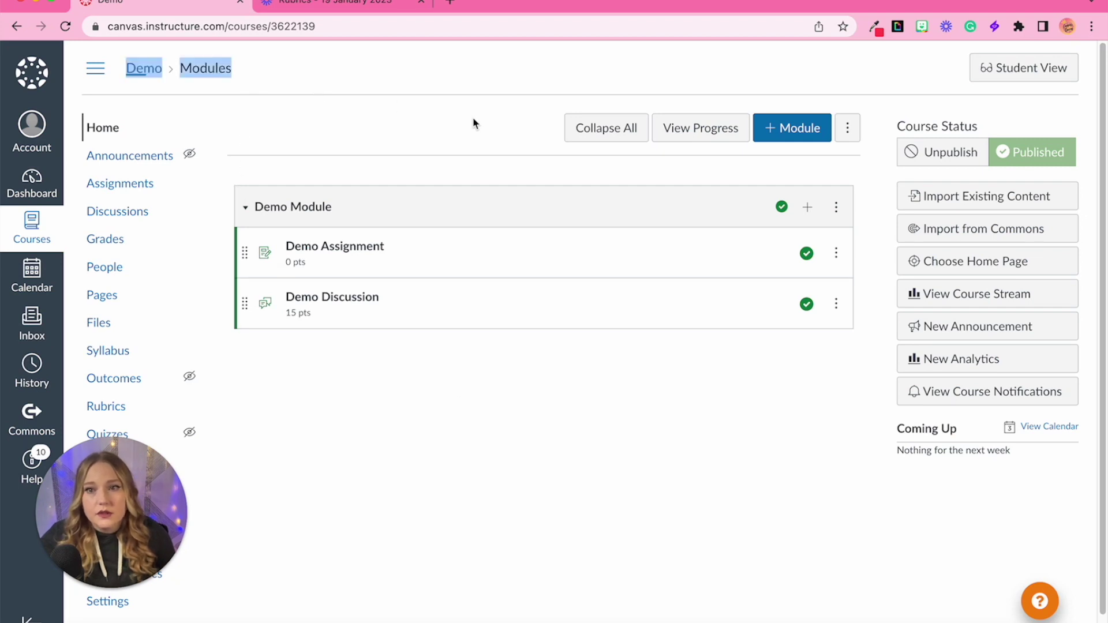
left_click(507, 379)
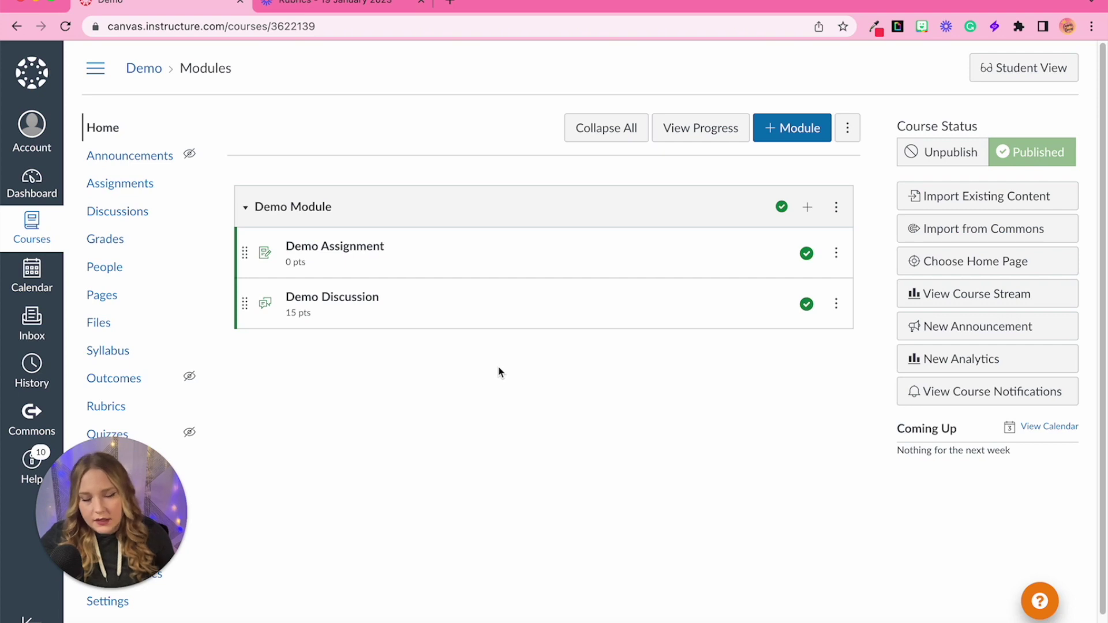
left_click(379, 254)
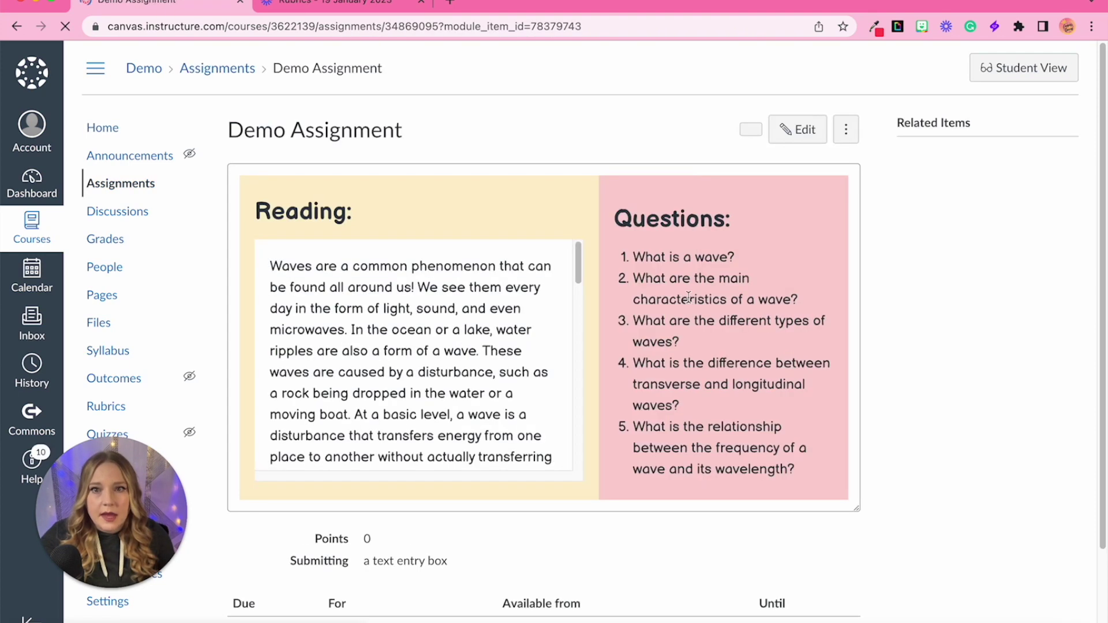
scroll(917, 366, "down", 3)
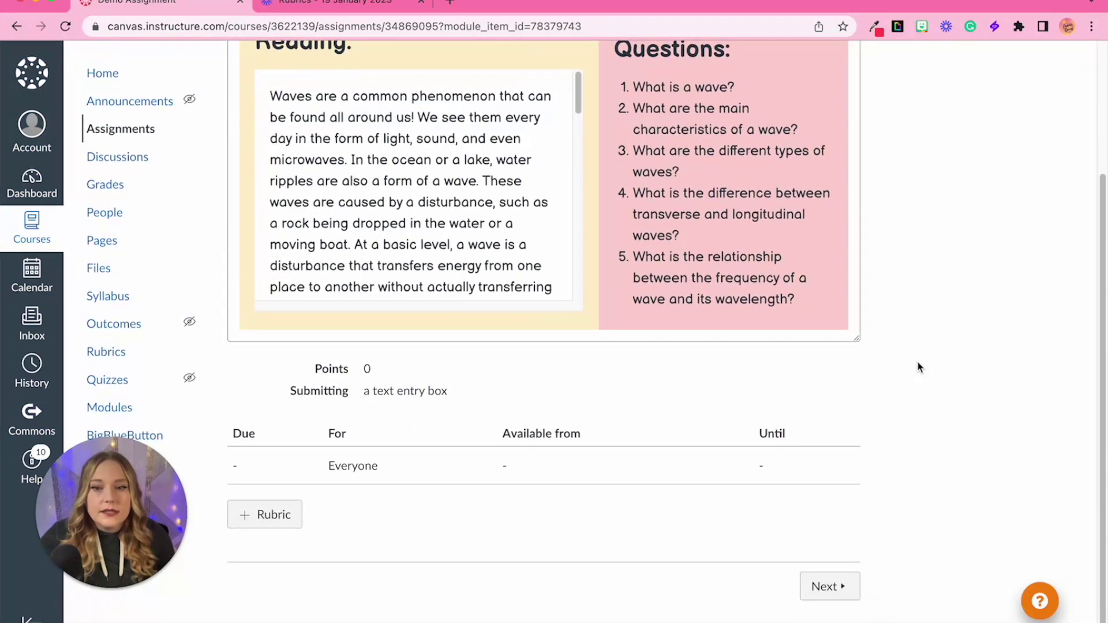
Step: Start a new rubric on Demo Assignment, then search for an existing rubric to reuse
left_click(274, 527)
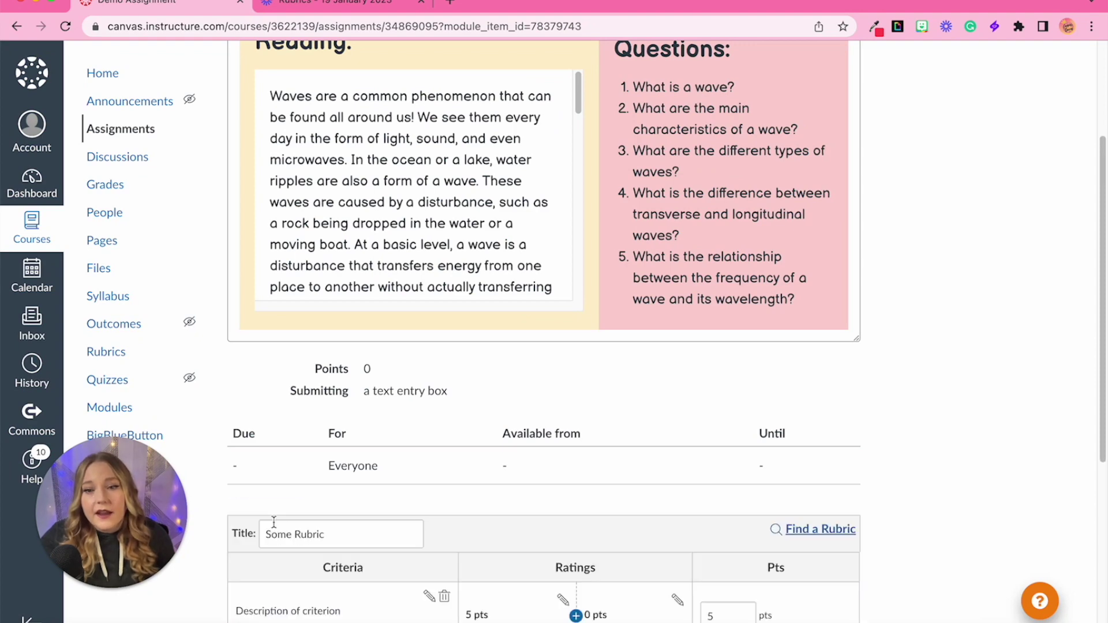
scroll(989, 428, "down", 4)
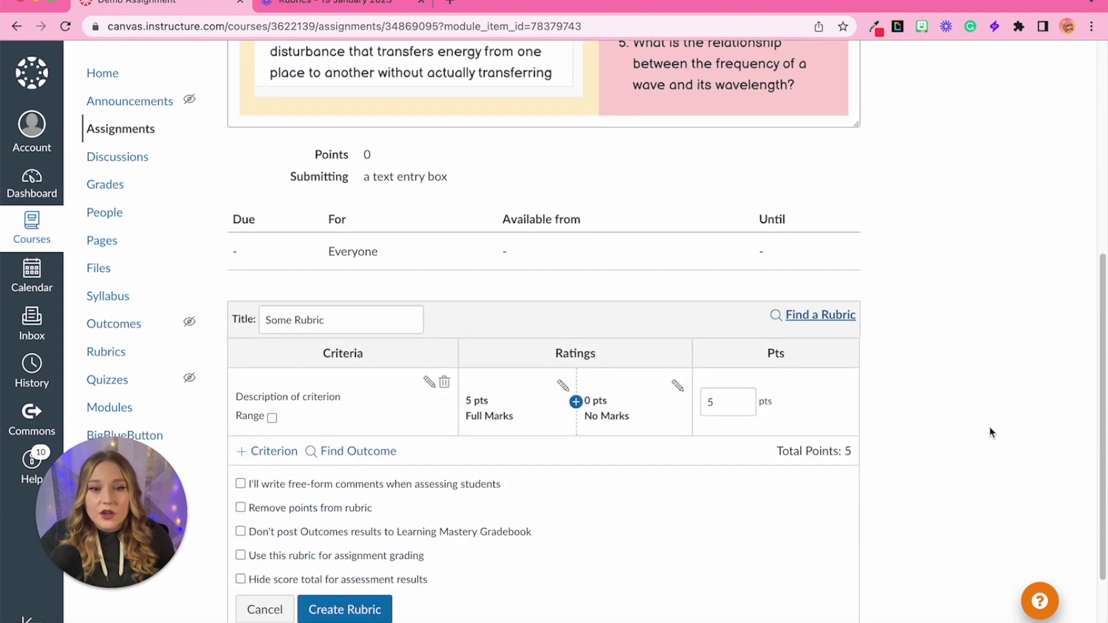
scroll(990, 432, "down", 2)
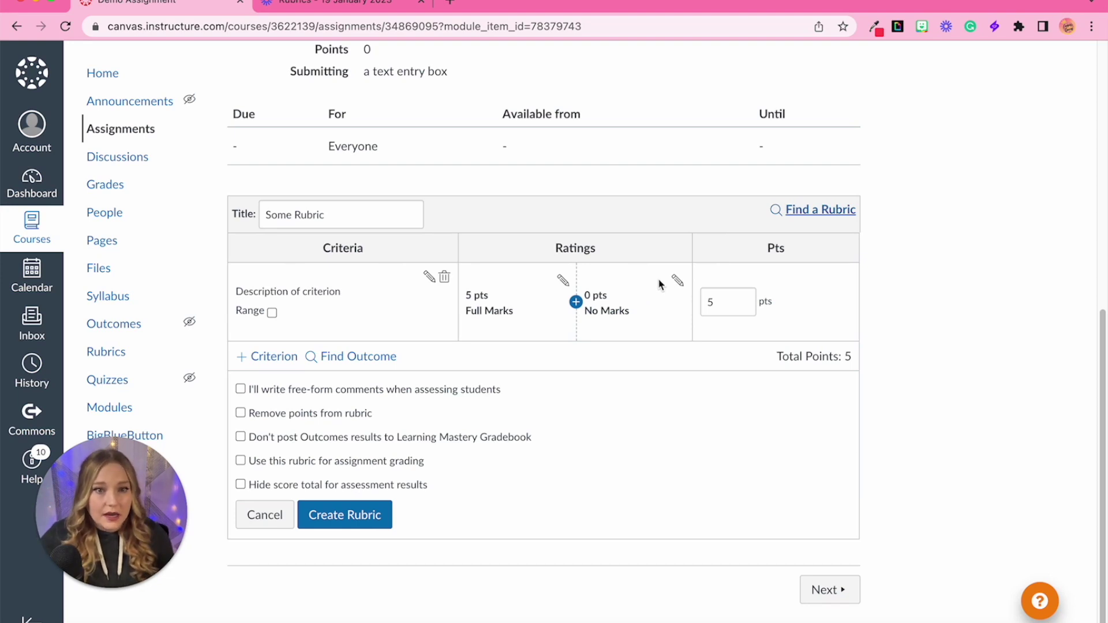
left_click(809, 219)
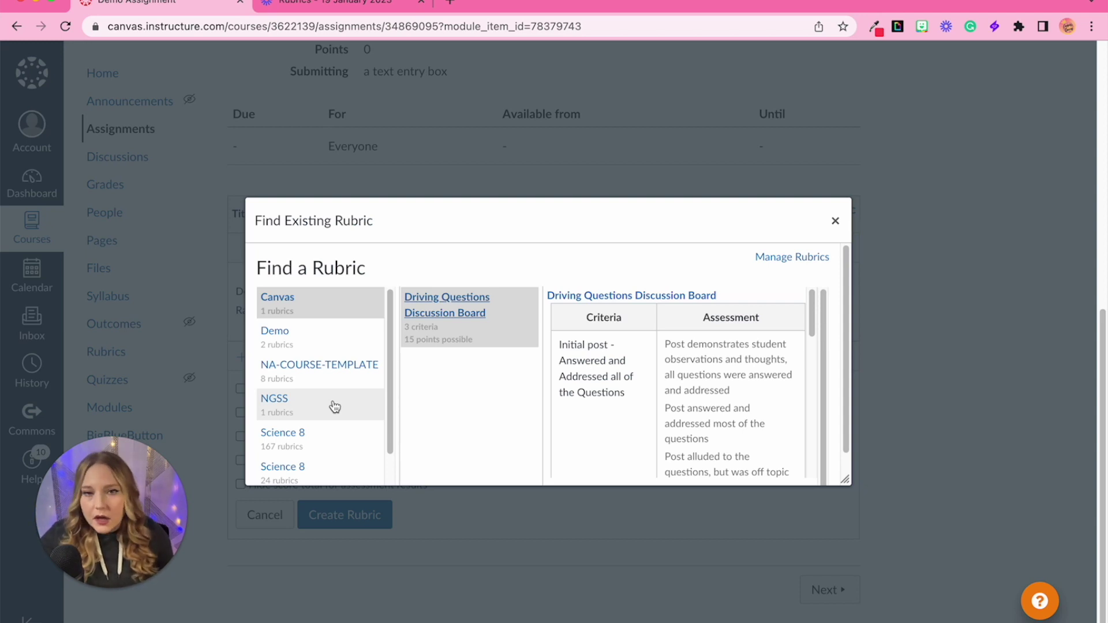
Step: Browse existing course rubrics and attach the Reading Guide rubric to Demo Assignment
scroll(323, 450, "down", 2)
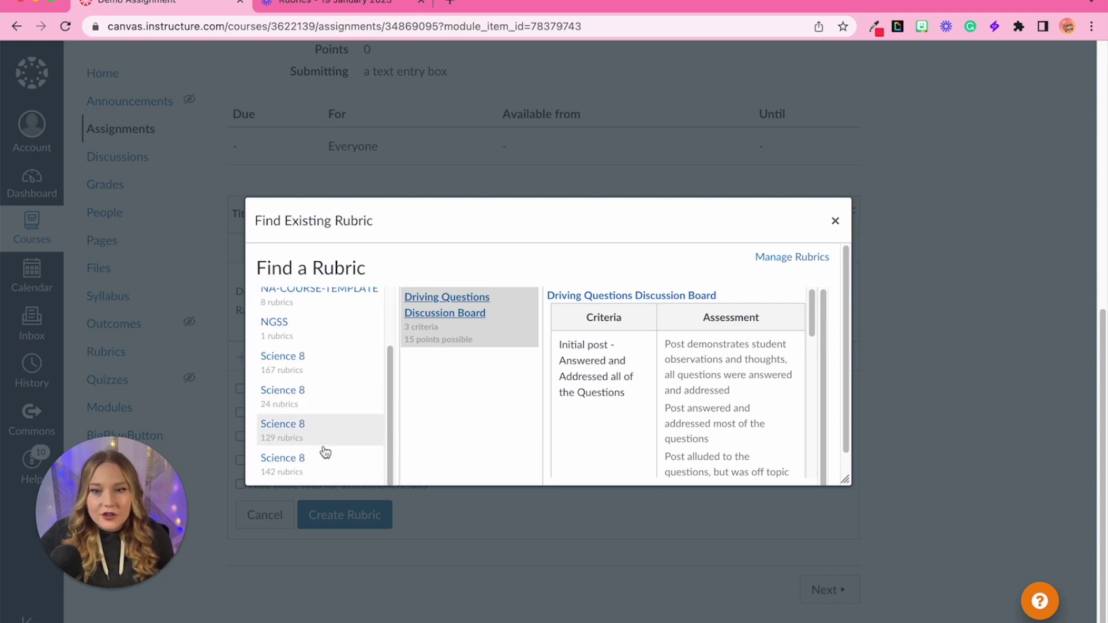
left_click(343, 404)
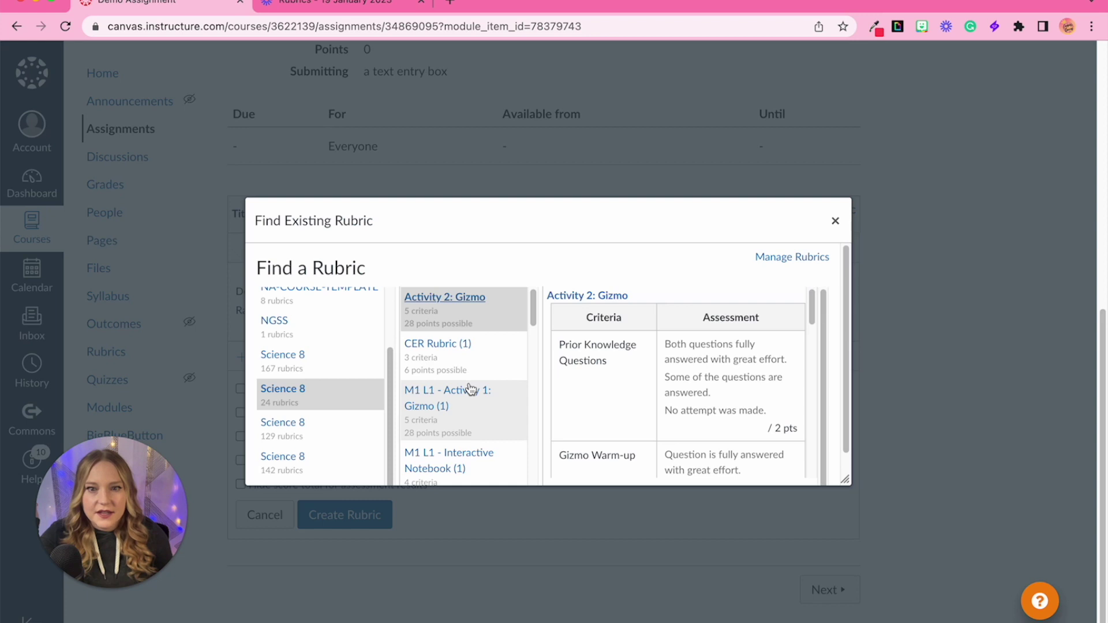
scroll(475, 407, "down", 5)
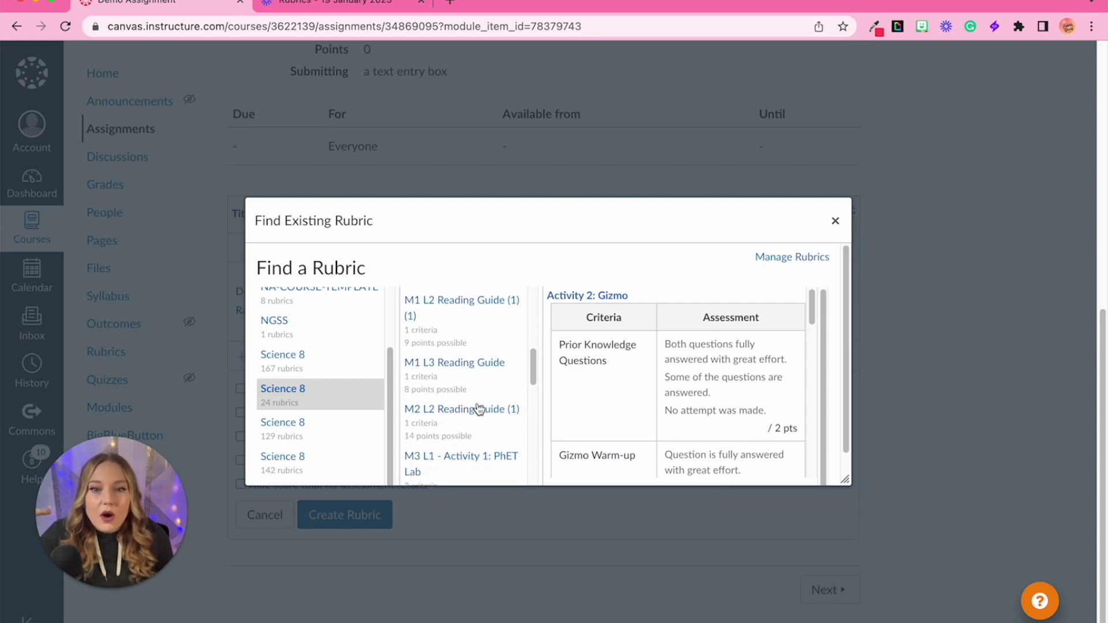
scroll(478, 408, "down", 10)
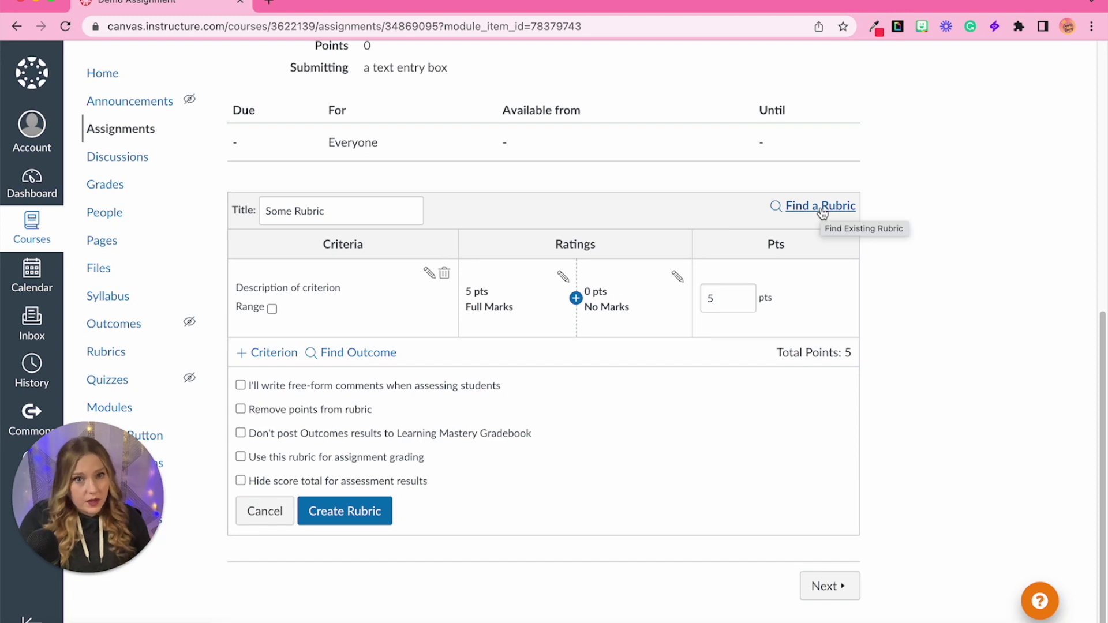
left_click(822, 210)
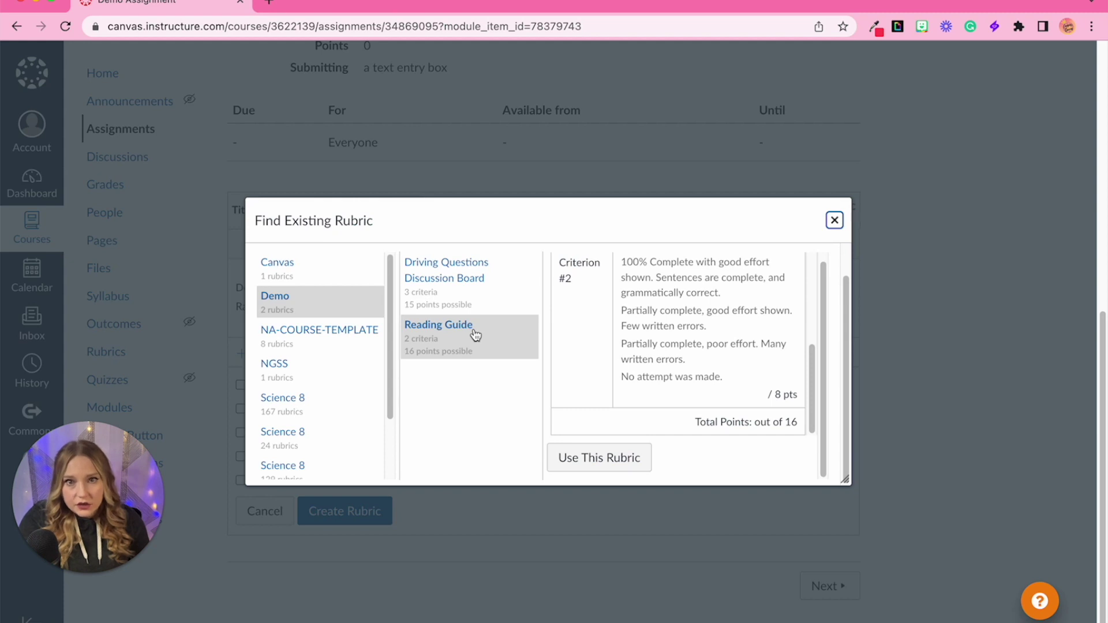
scroll(693, 426, "down", 1)
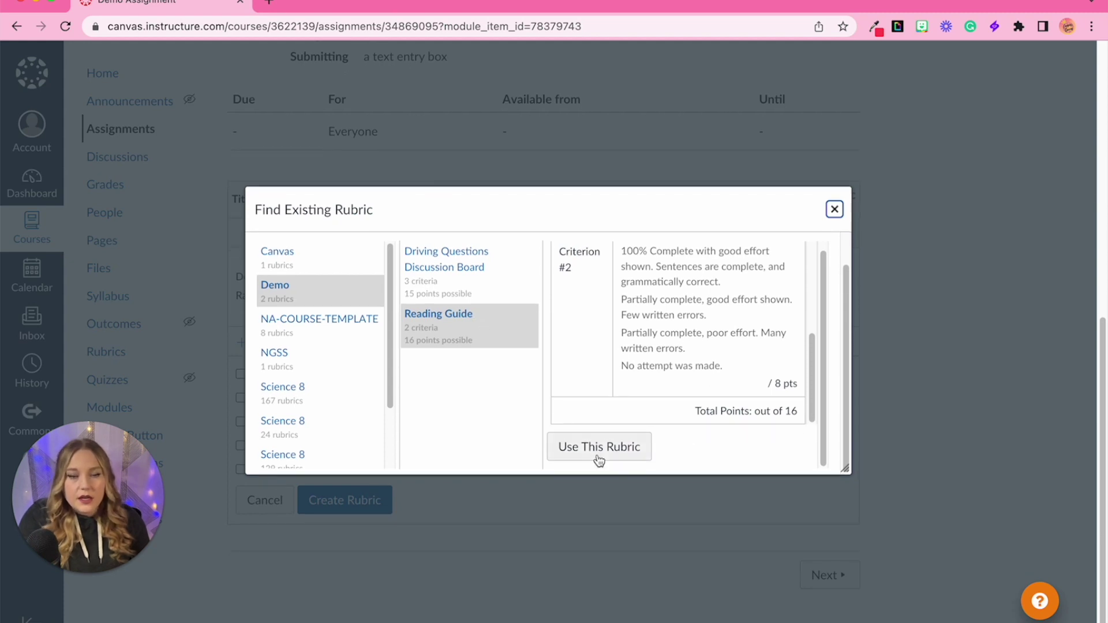
scroll(647, 374, "up", 3)
scroll(648, 373, "down", 3)
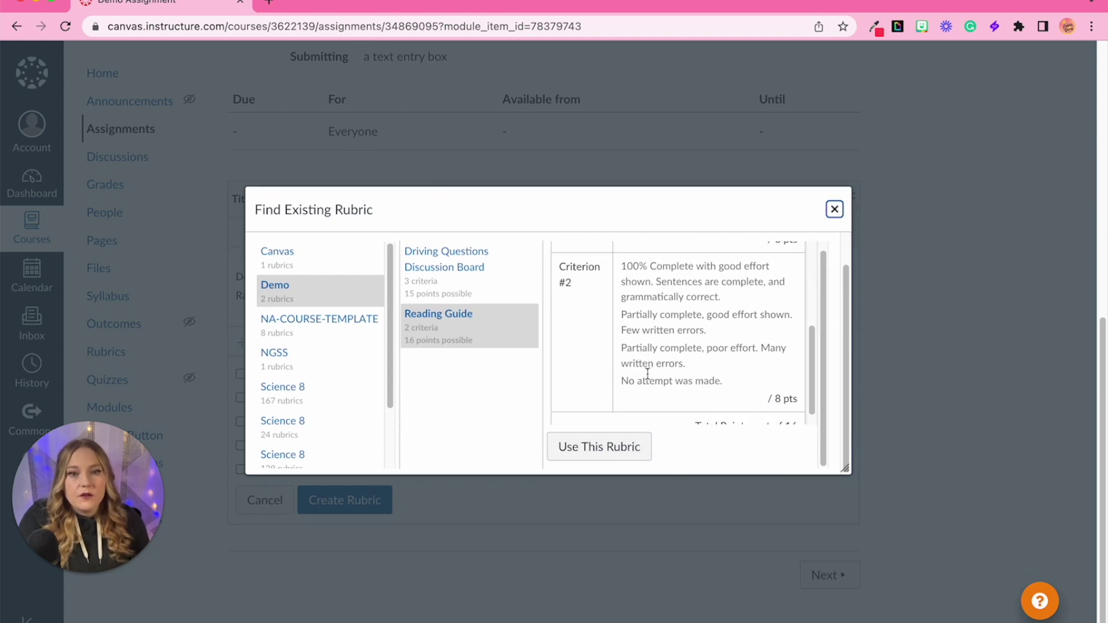
scroll(648, 374, "down", 1)
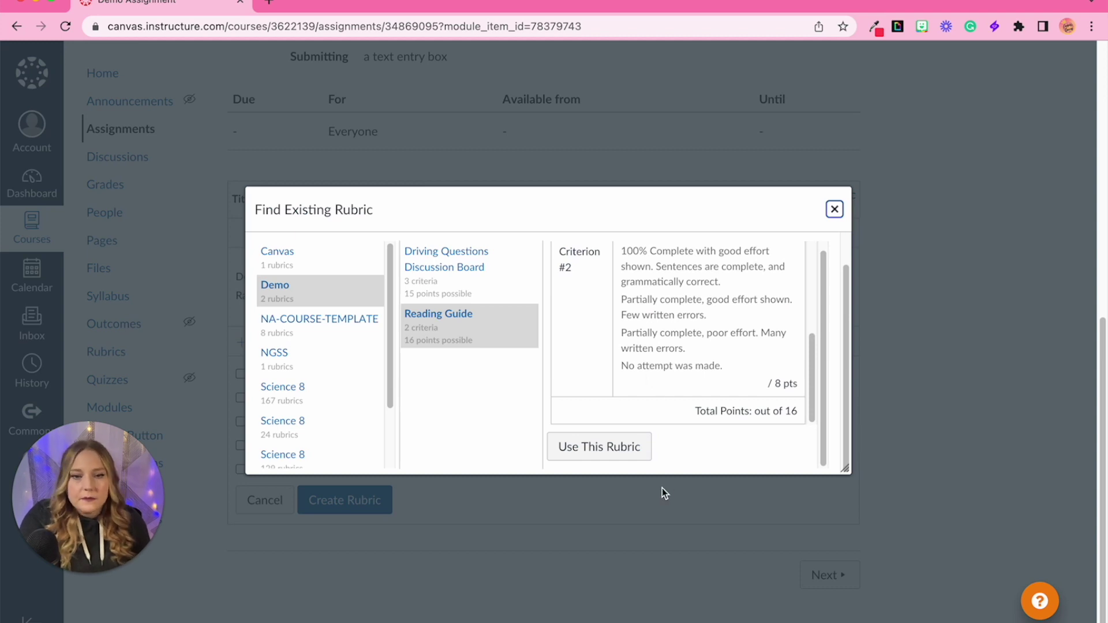
left_click(600, 448)
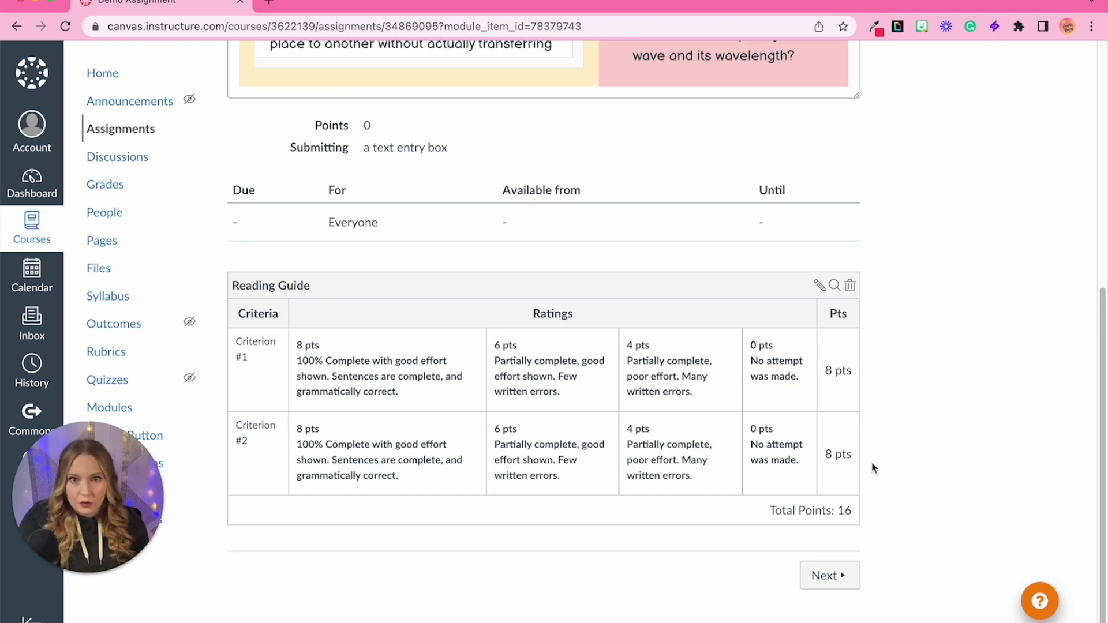
scroll(872, 467, "up", 7)
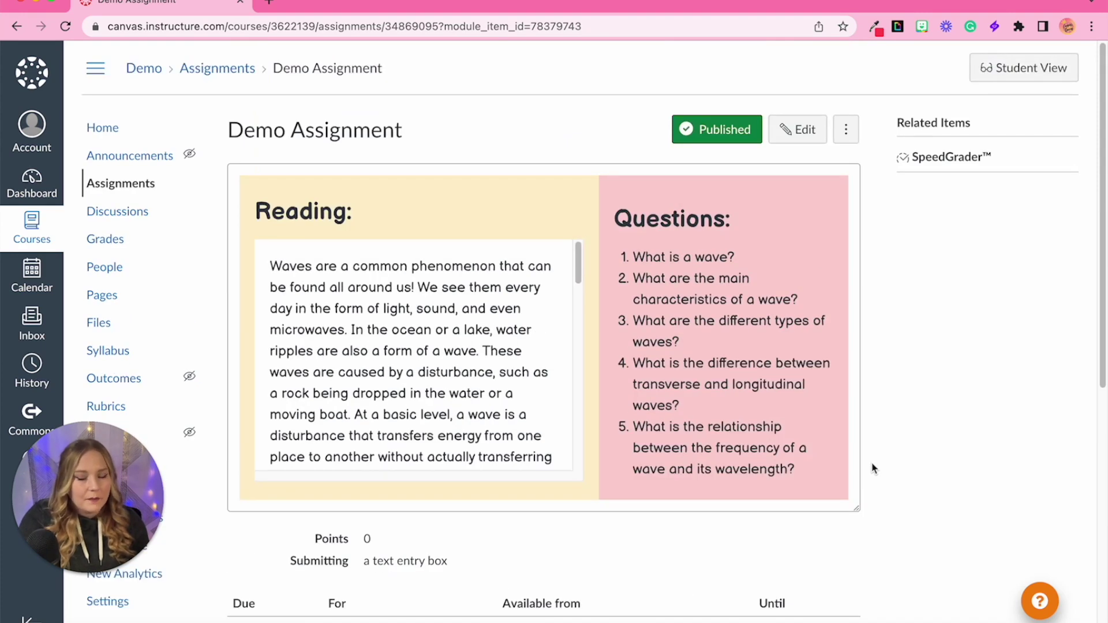
scroll(872, 468, "down", 7)
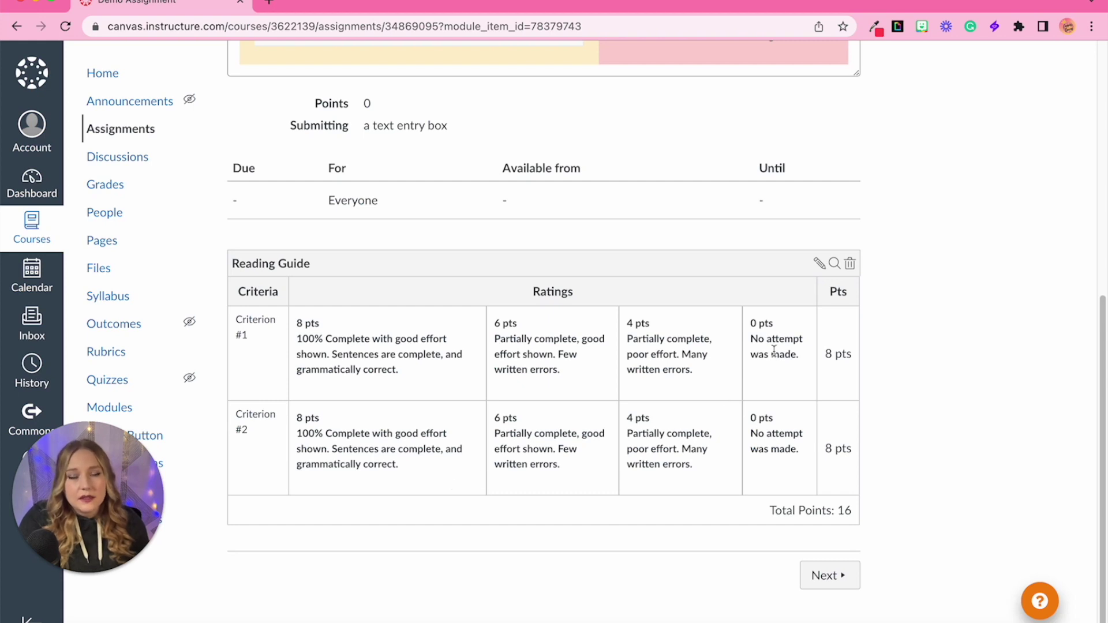
left_click(820, 263)
Step: Use the rubric for grading, save it, and change assignment points to the 16-point total
scroll(990, 331, "down", 3)
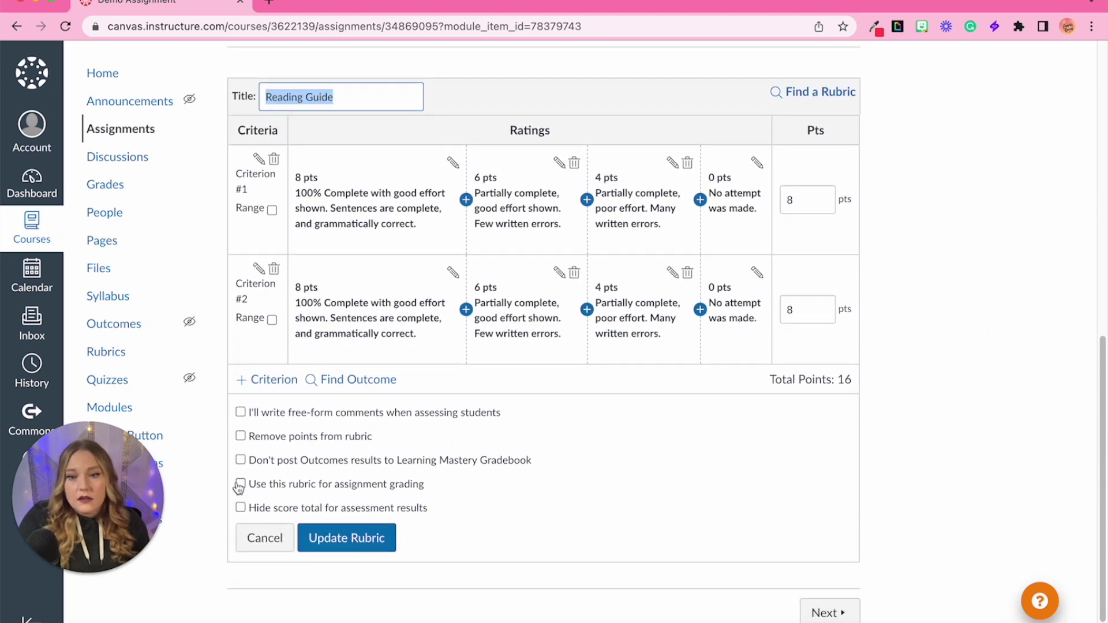
left_click(240, 484)
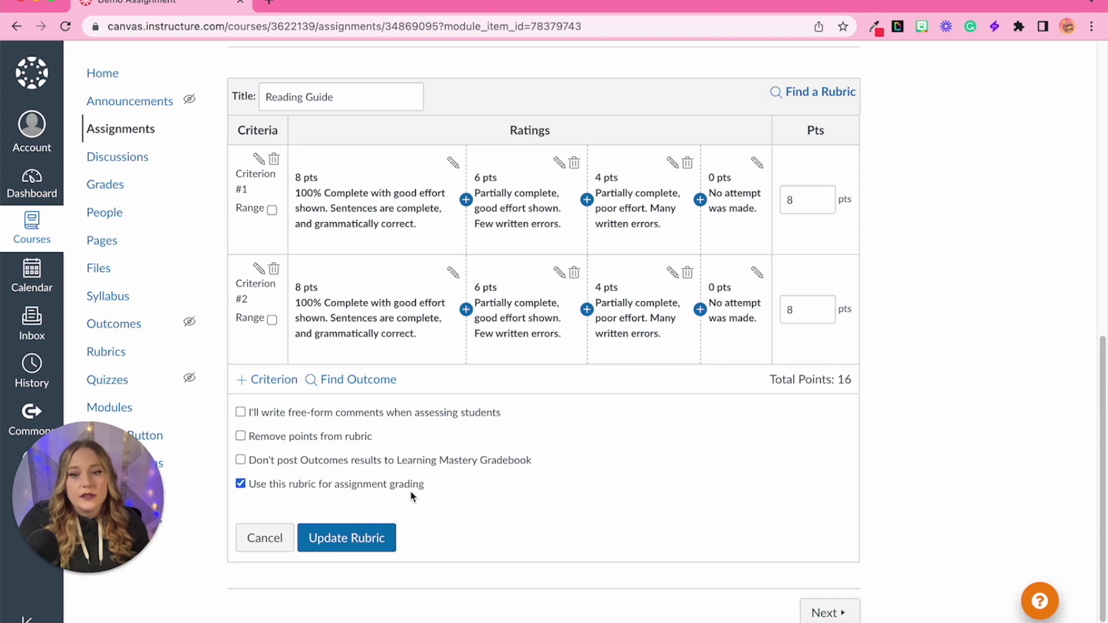
left_click(364, 549)
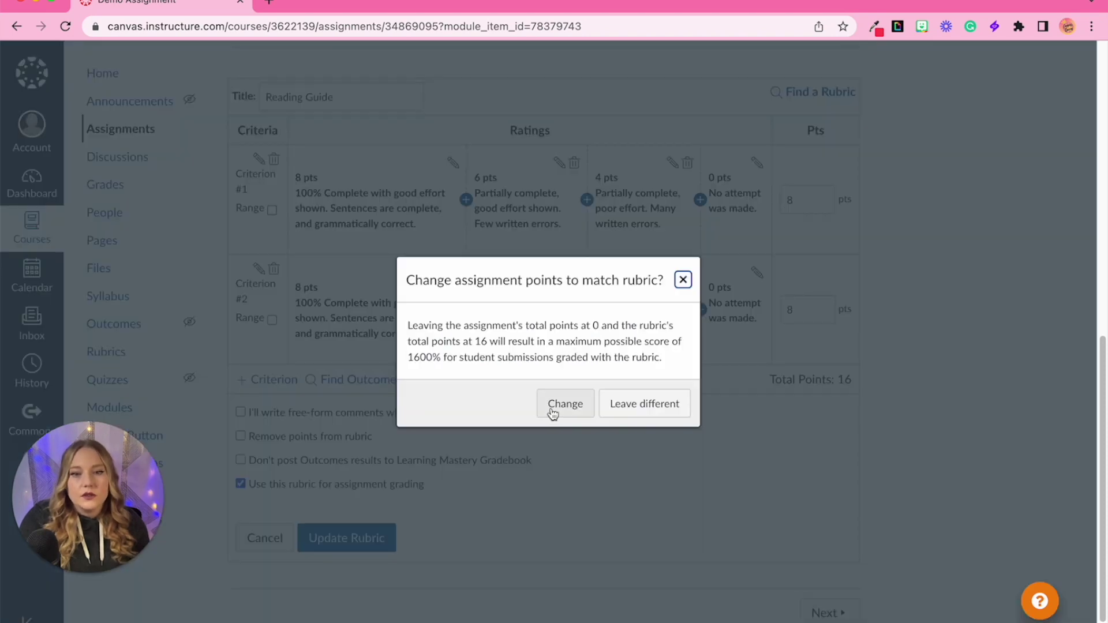
left_click(566, 406)
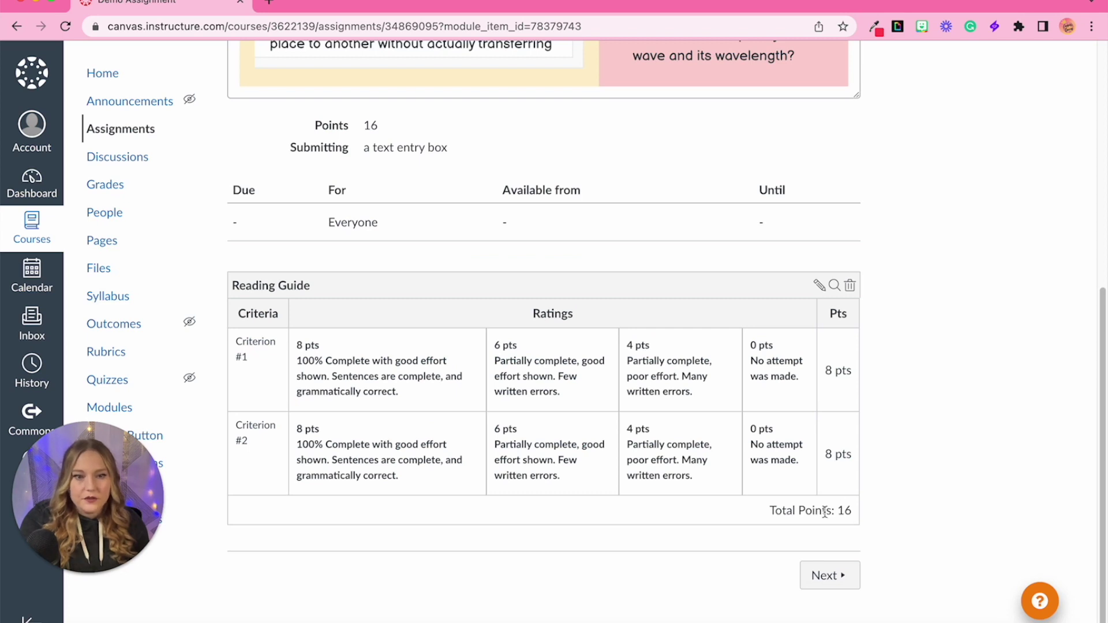
left_click_drag(774, 509, 860, 521)
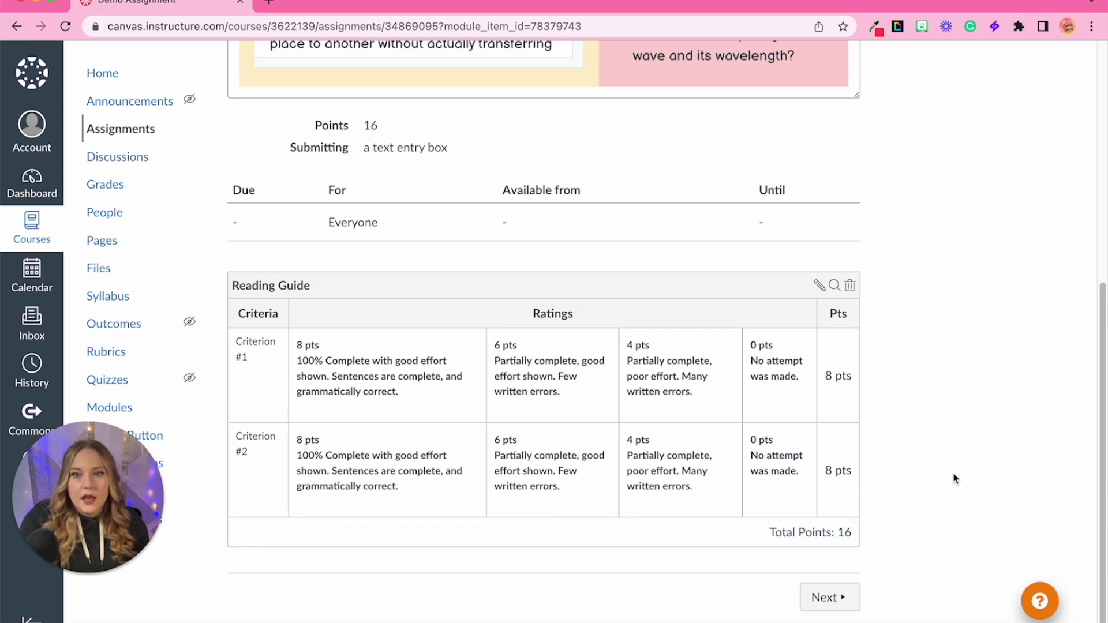
scroll(633, 390, "up", 3)
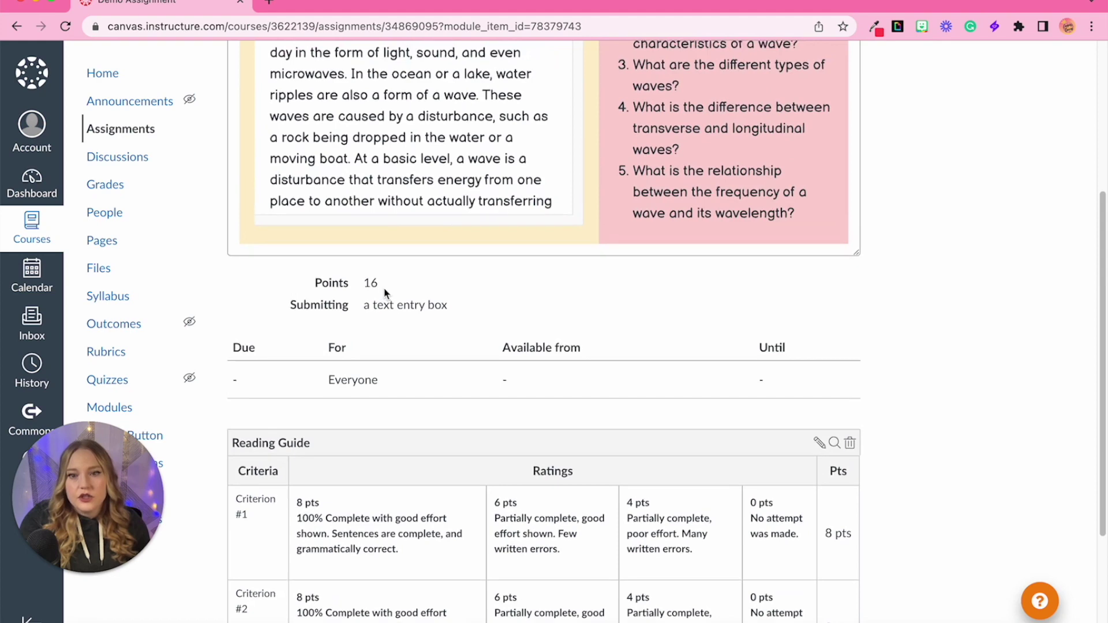
left_click_drag(306, 288, 400, 279)
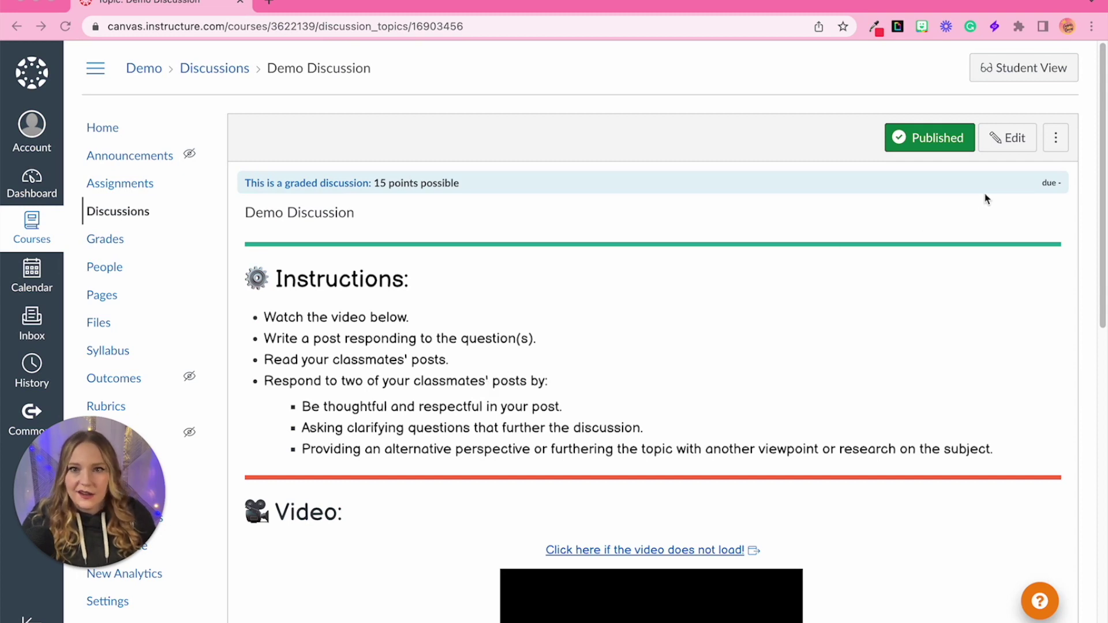
Step: Show the Demo Discussion's rubric and start adding a new one
left_click(1057, 139)
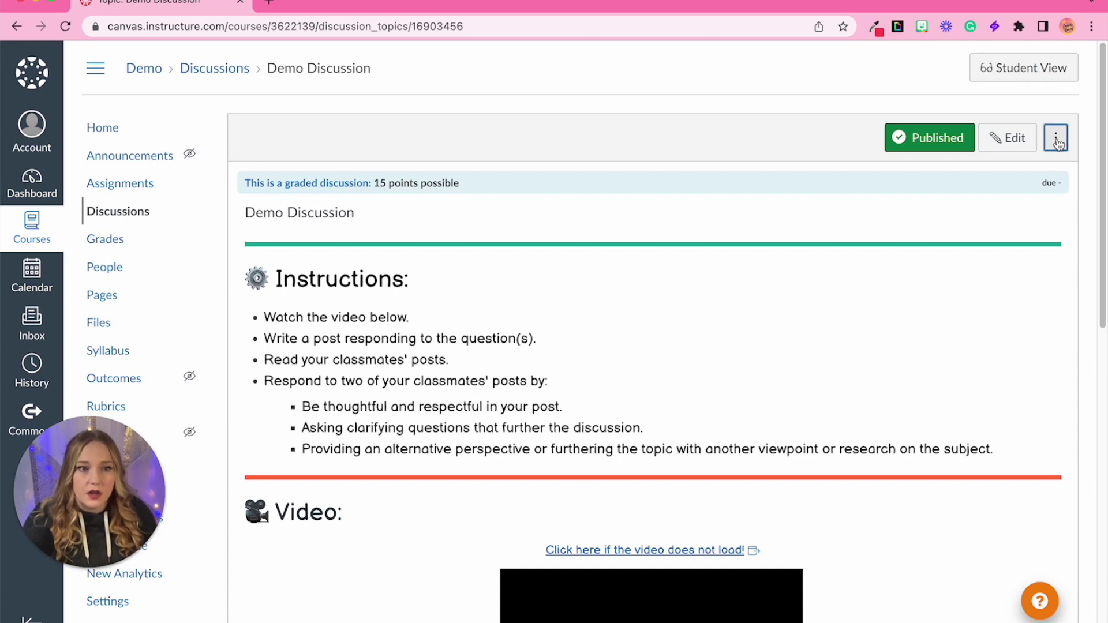
left_click(1057, 142)
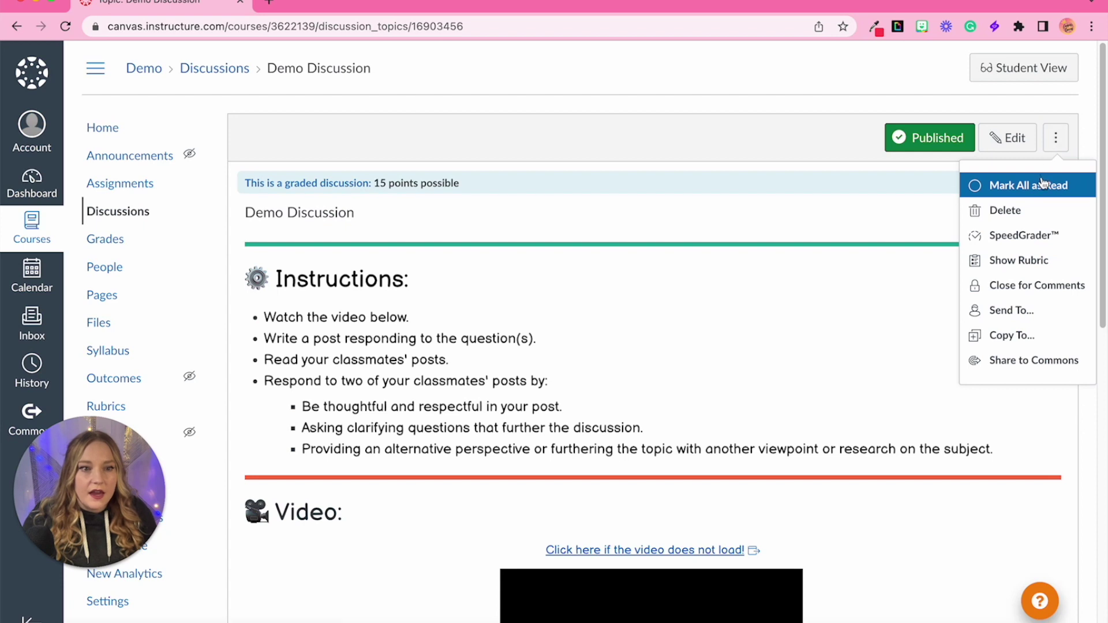
left_click(1063, 263)
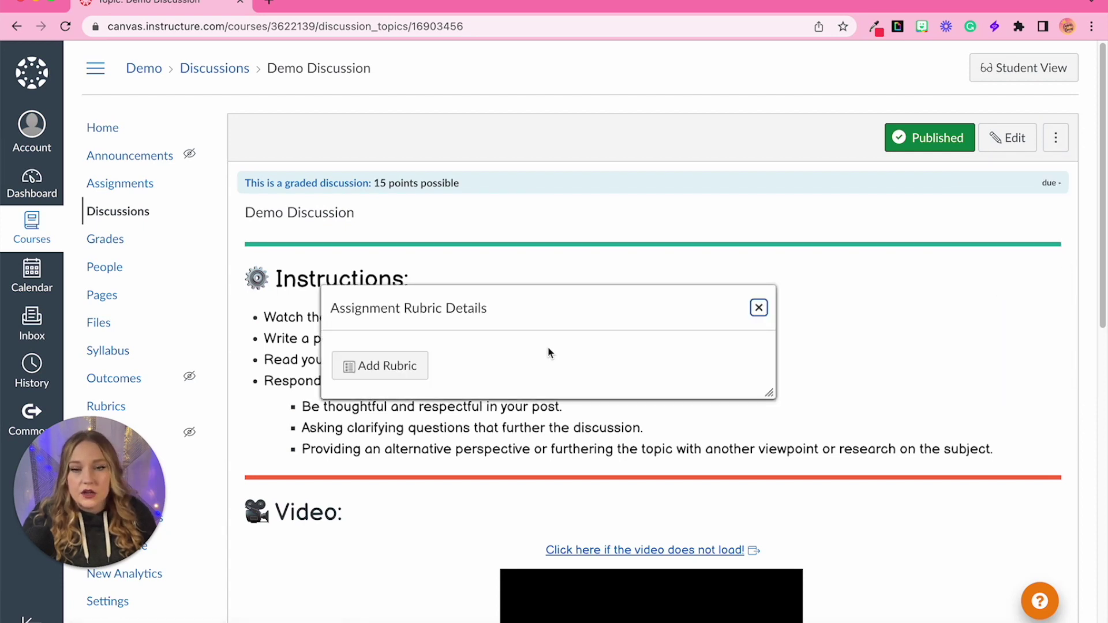
left_click(388, 375)
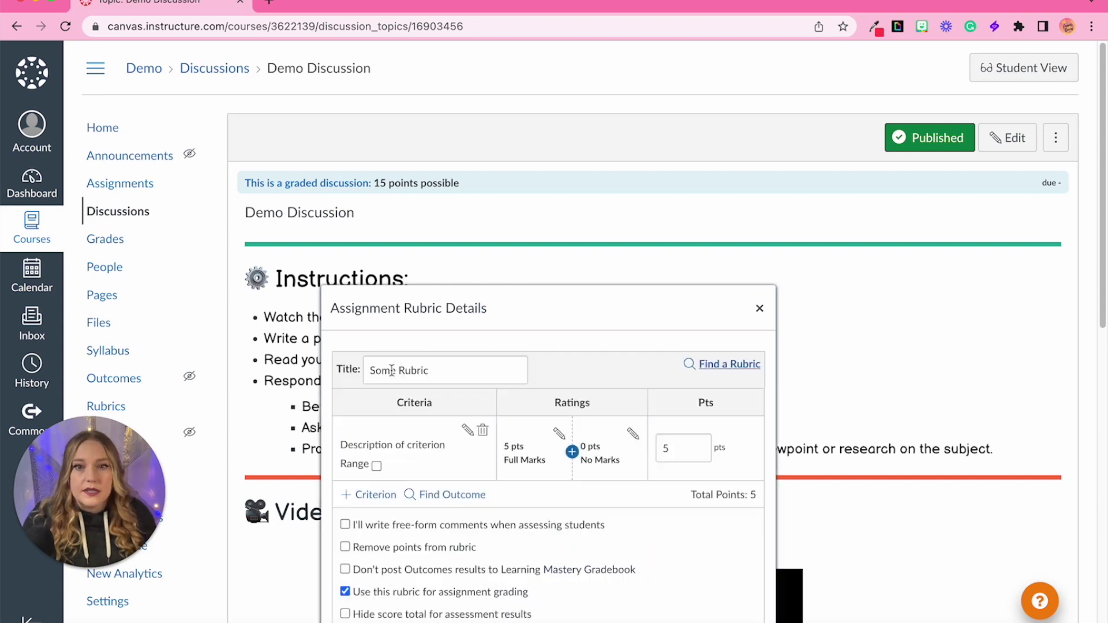
Step: Find and attach the Driving Questions Discussion Board rubric to the discussion
left_click(712, 365)
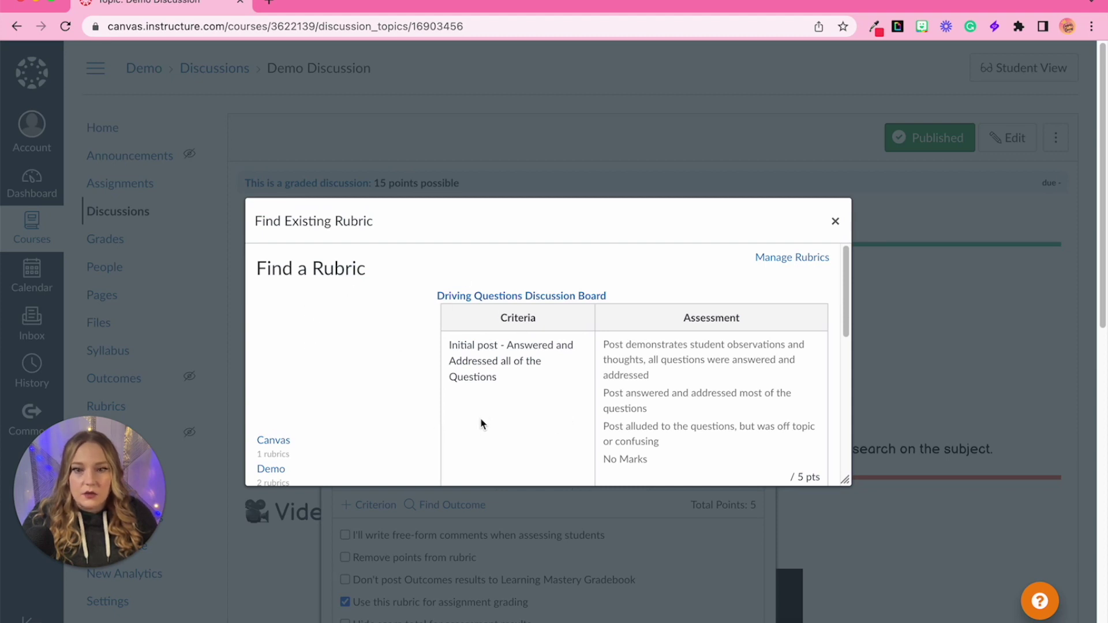
scroll(445, 398, "down", 2)
scroll(462, 349, "up", 2)
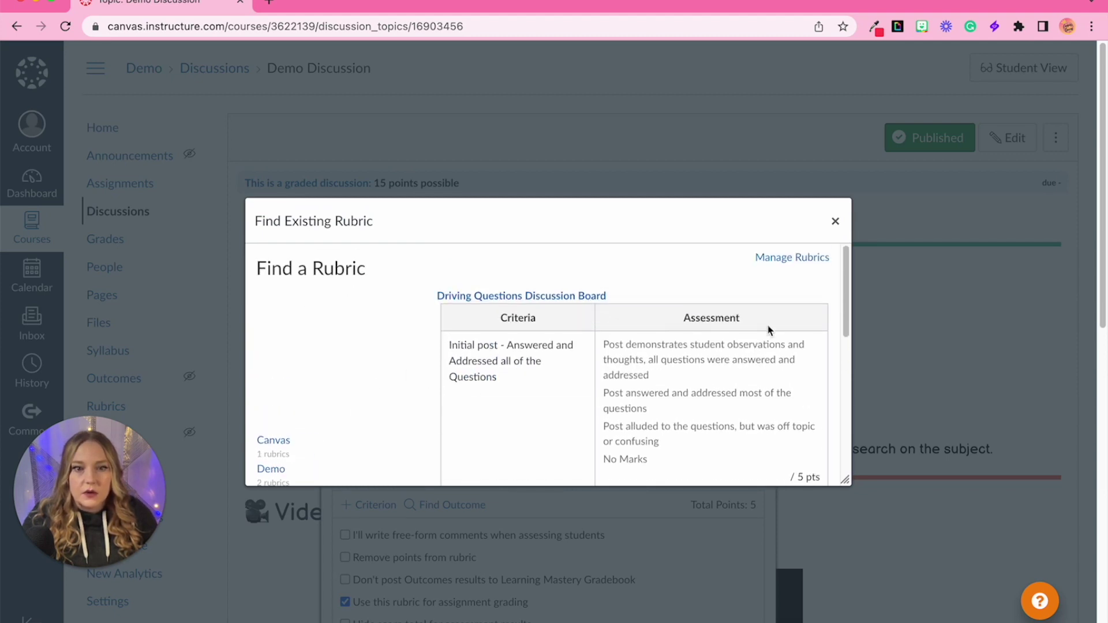
scroll(726, 383, "down", 1)
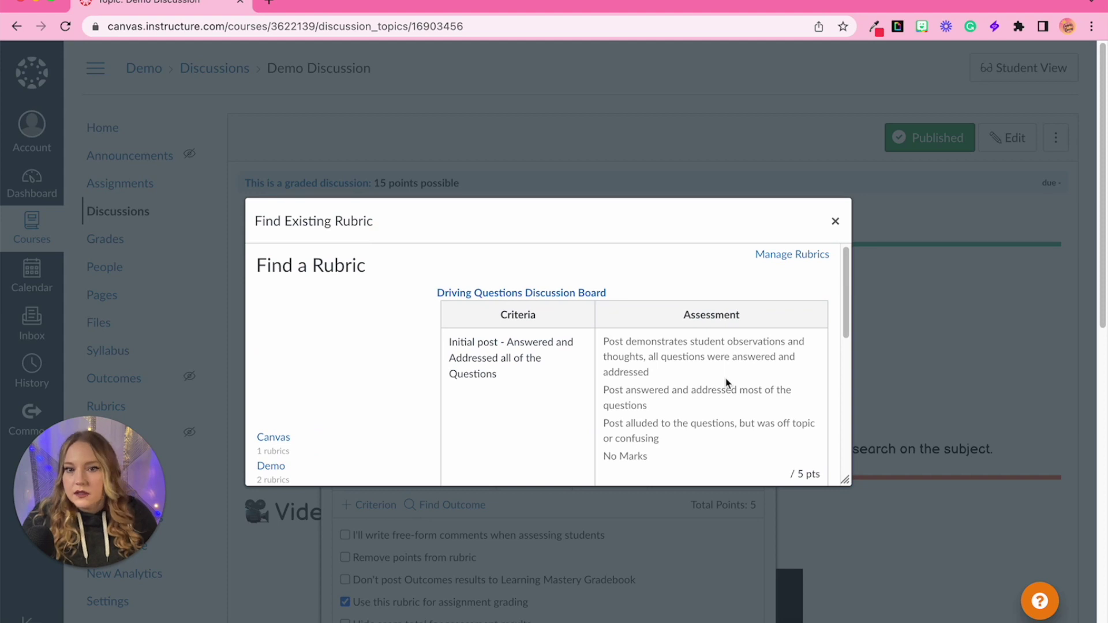
scroll(726, 383, "down", 10)
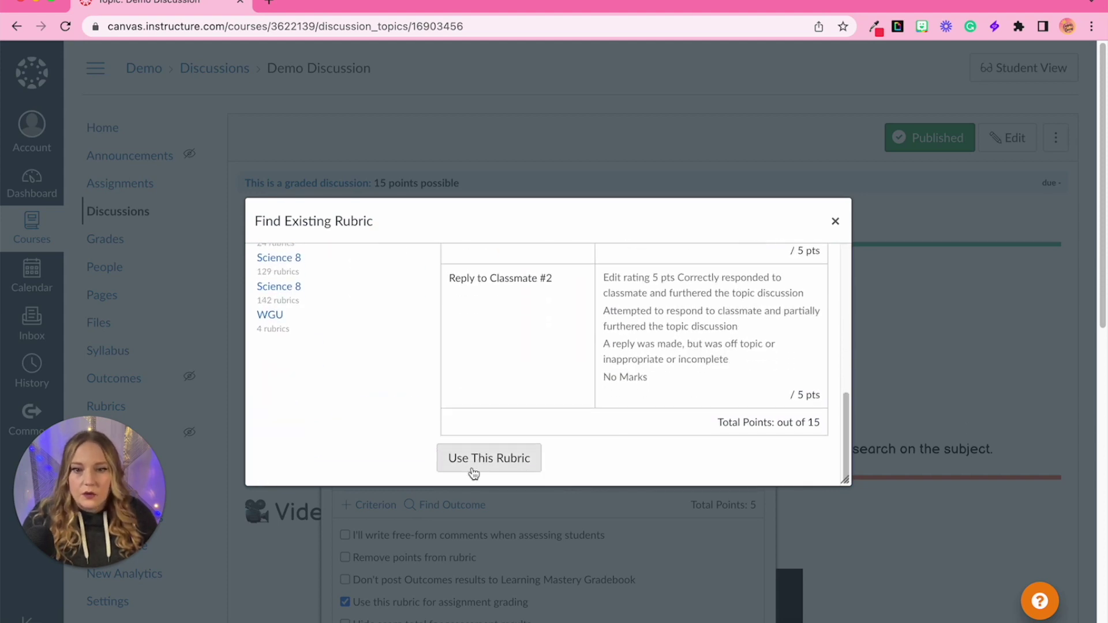
left_click(473, 471)
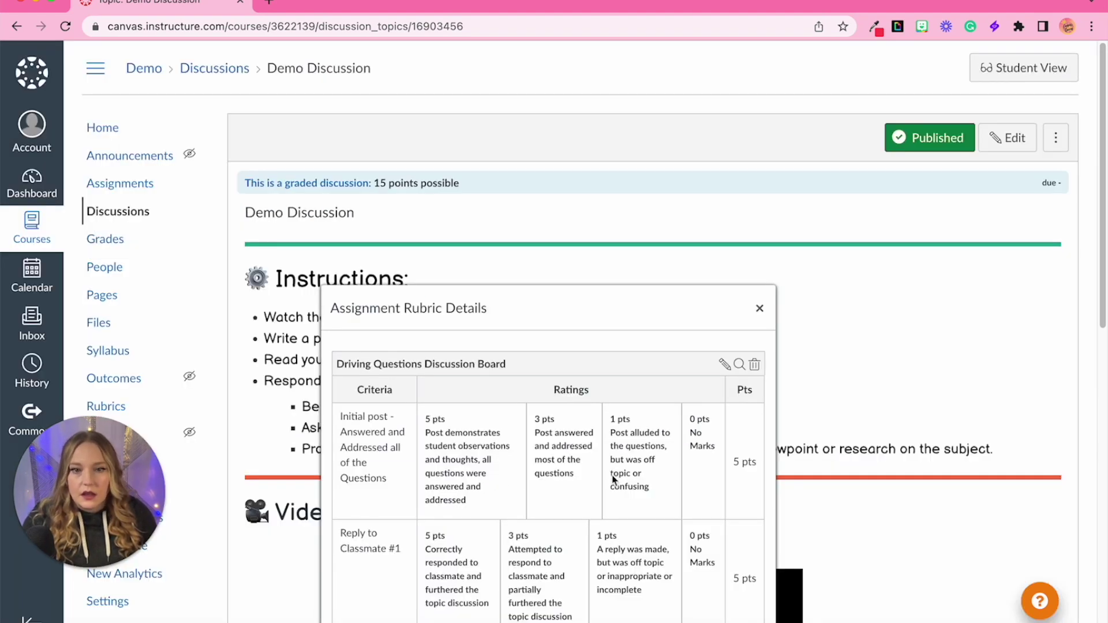
scroll(623, 475, "down", 4)
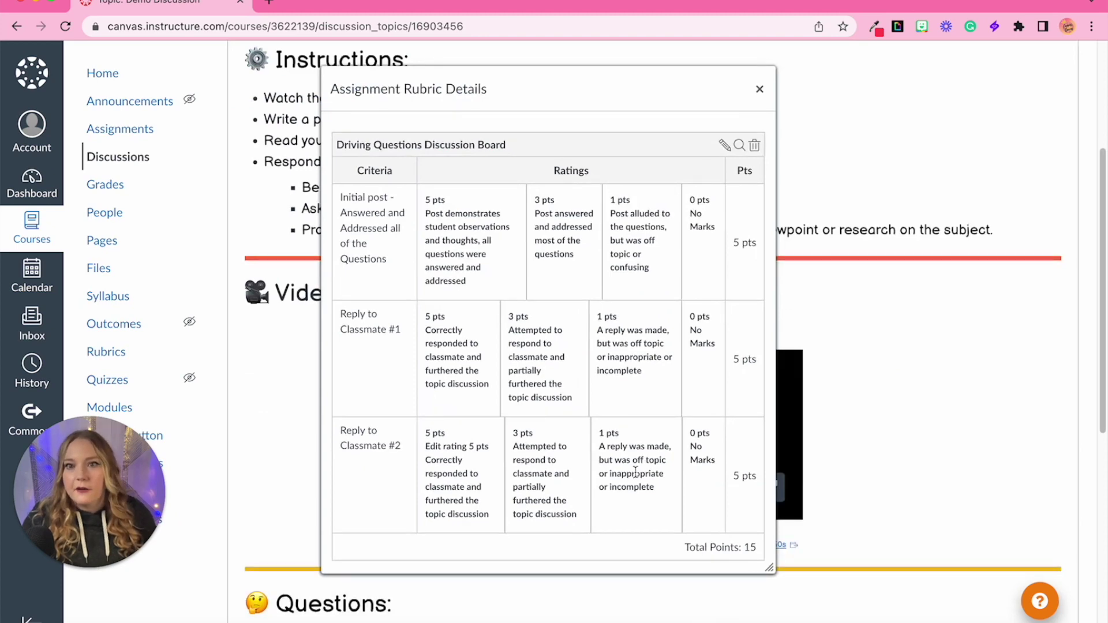
scroll(635, 472, "up", 1)
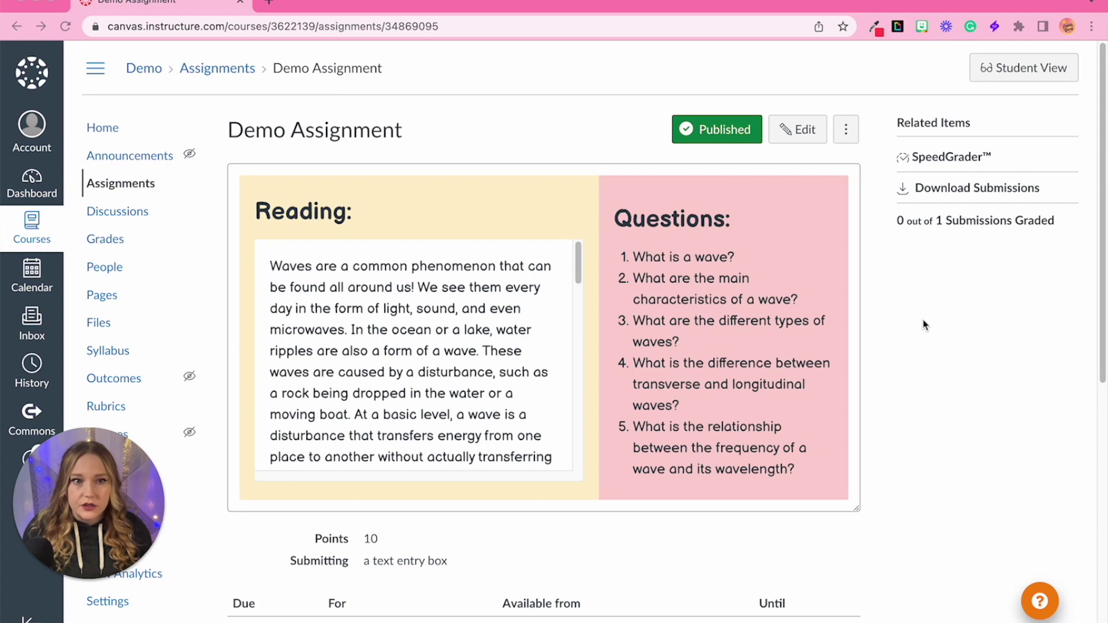
Step: Open SpeedGrader for Demo Assignment from Related Items
left_click(953, 158)
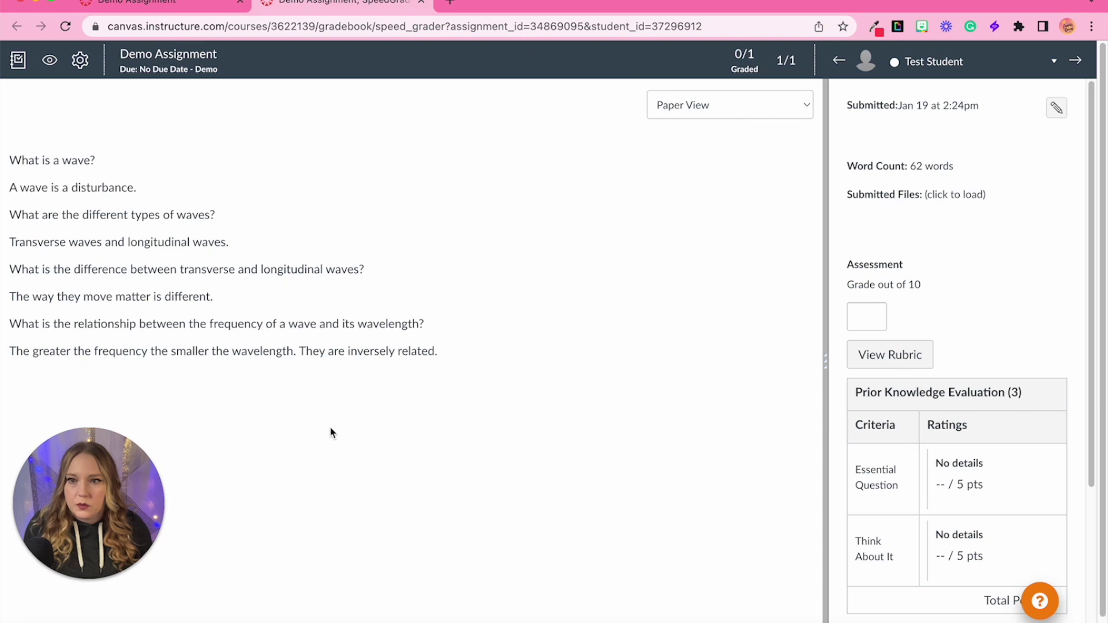
Step: Score Essential Question 5 pts and Think About It 3.33 pts, saving an 8.33 grade
left_click_drag(826, 368, 542, 356)
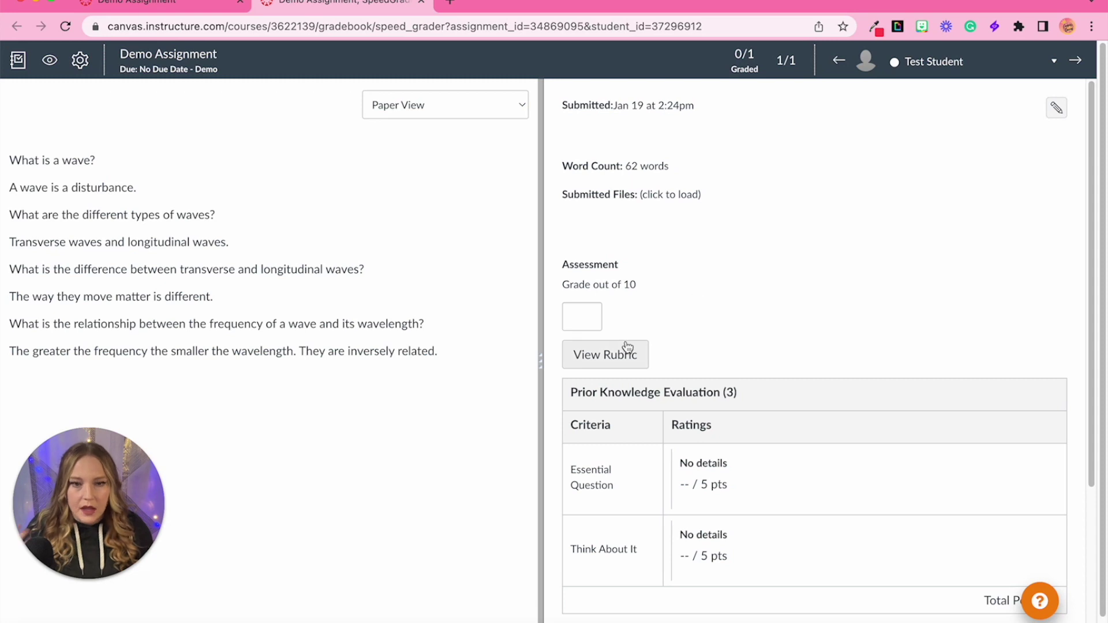
left_click(623, 366)
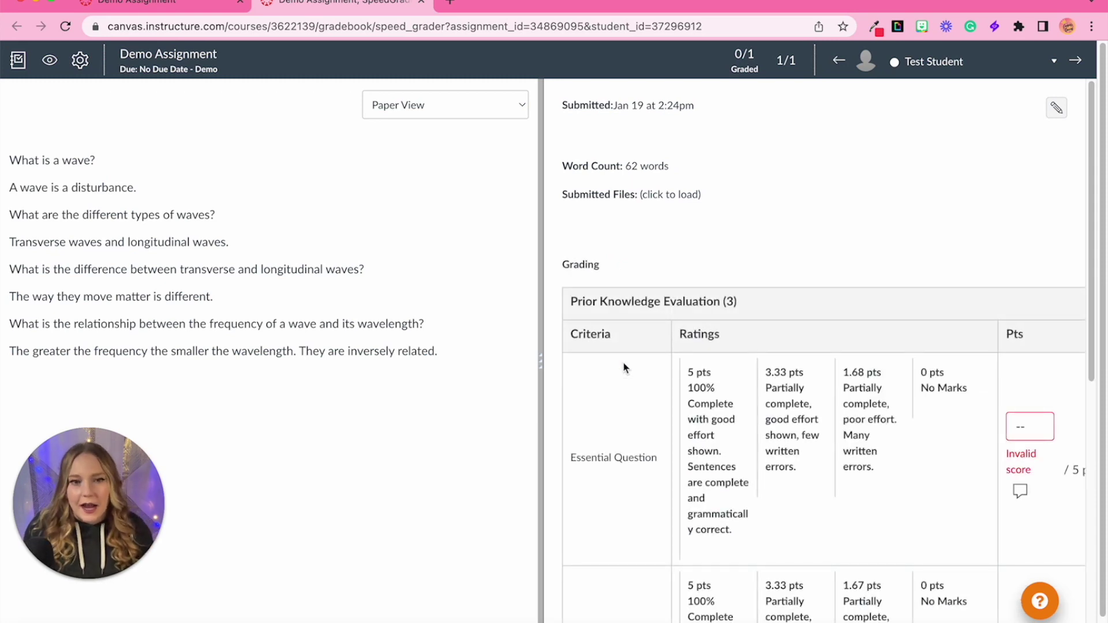
scroll(749, 420, "down", 3)
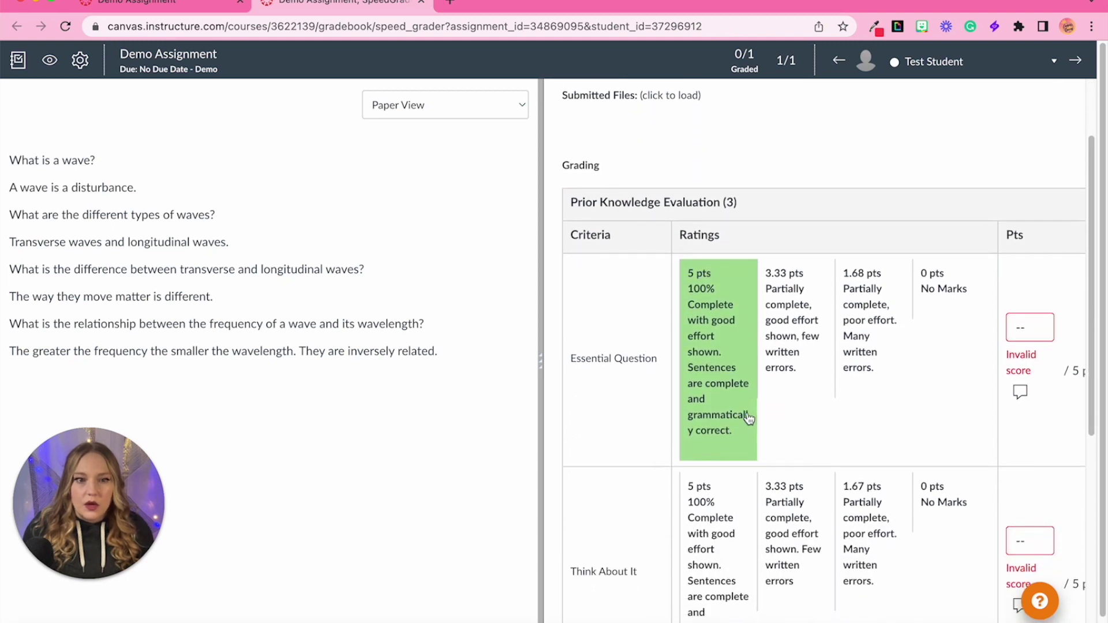
left_click(705, 358)
scroll(805, 508, "down", 3)
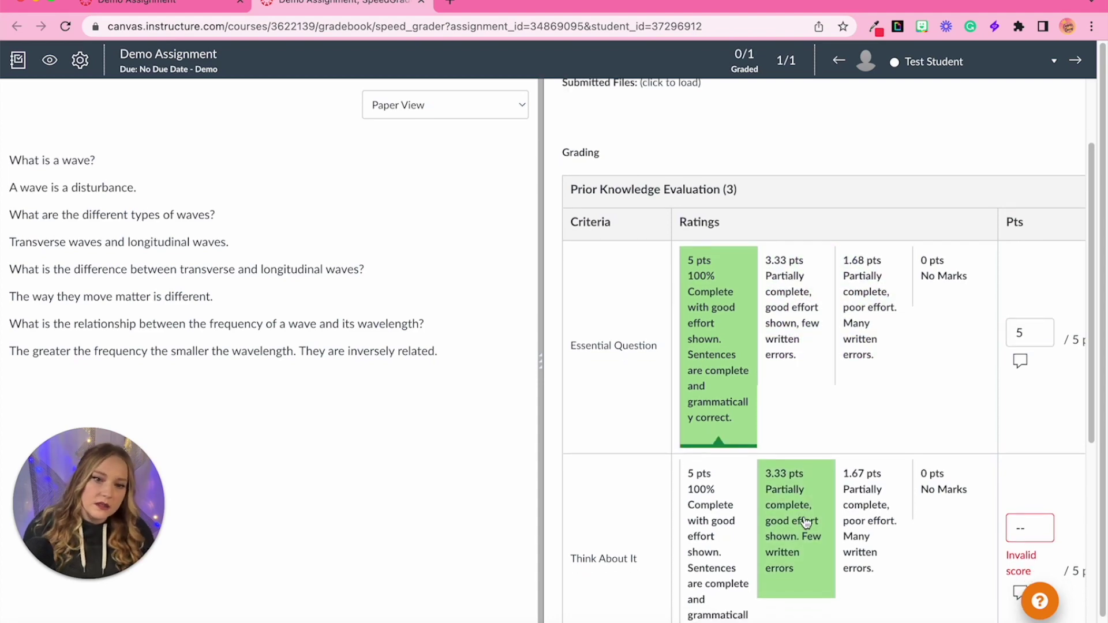
left_click(791, 381)
scroll(853, 377, "up", 4)
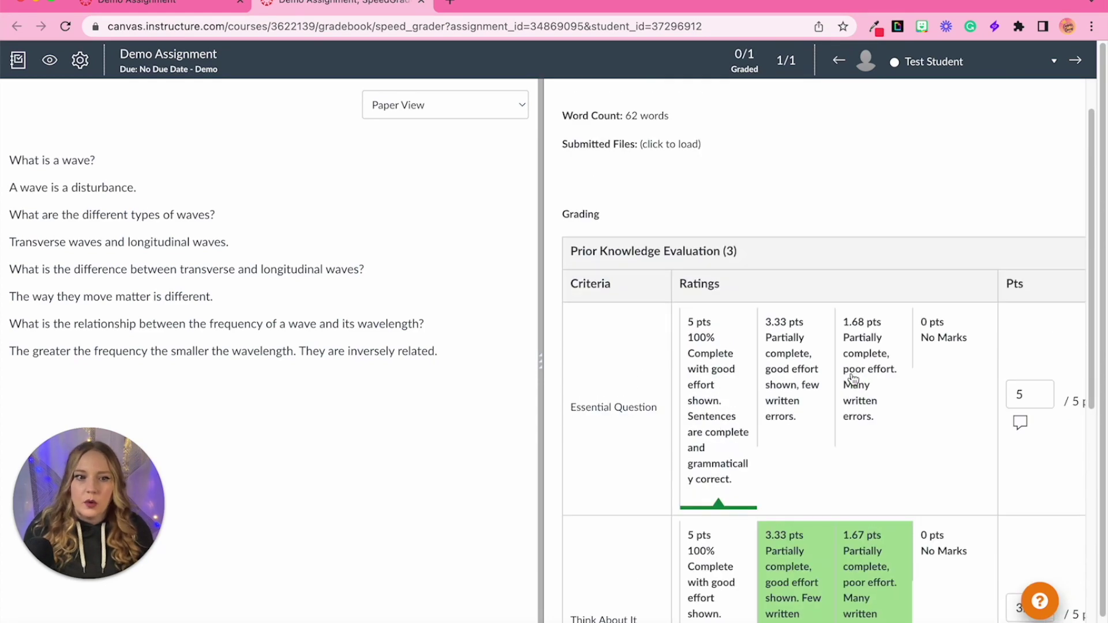
scroll(855, 378, "down", 4)
scroll(836, 403, "down", 1)
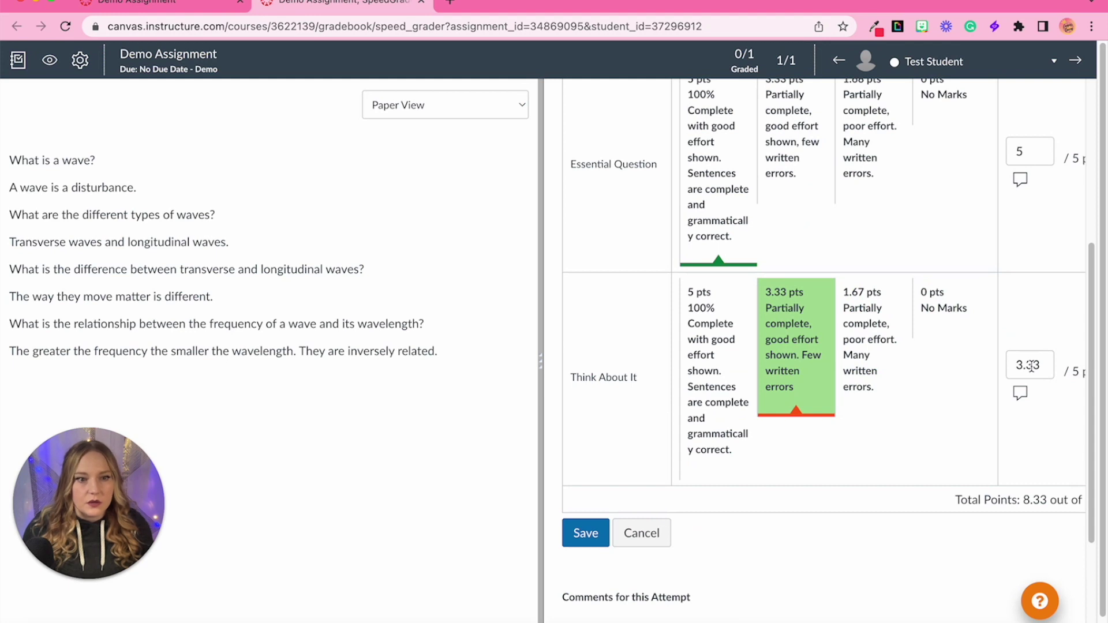
left_click(586, 534)
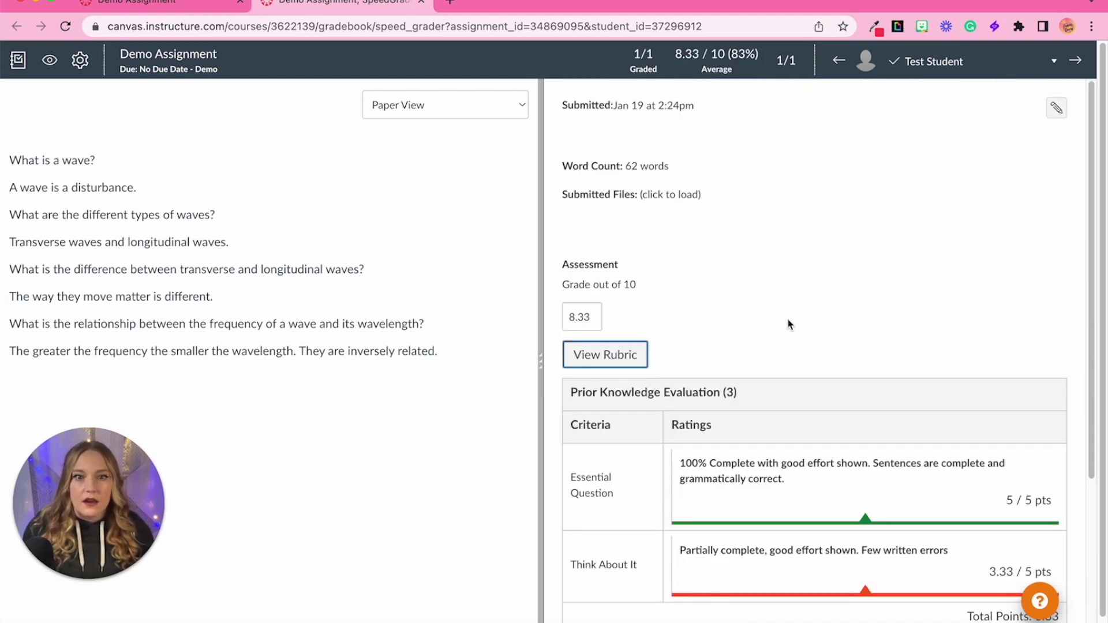
left_click(587, 318)
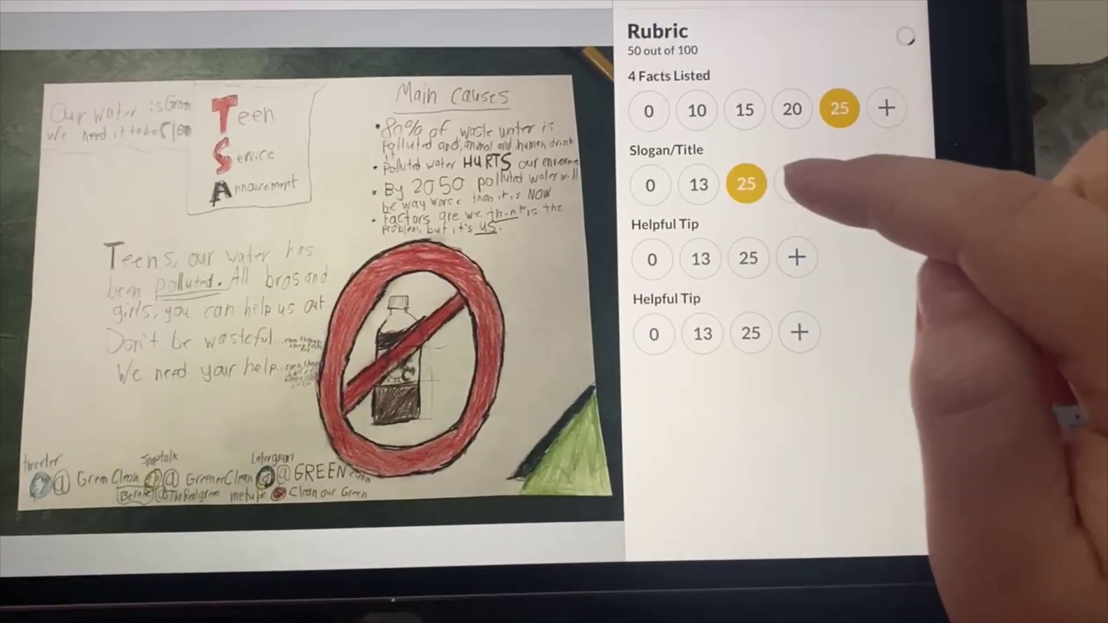
Step: Award 25 points on the last Helpful Tip for 100/100, then move to the next student's submission
left_click(744, 331)
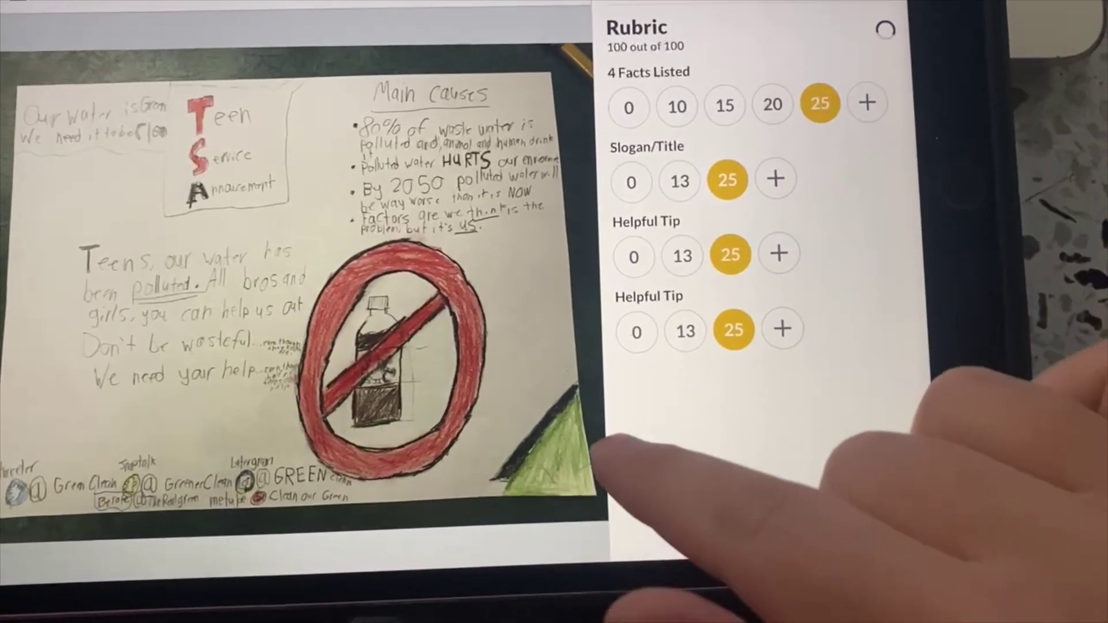
left_click_drag(669, 508, 231, 461)
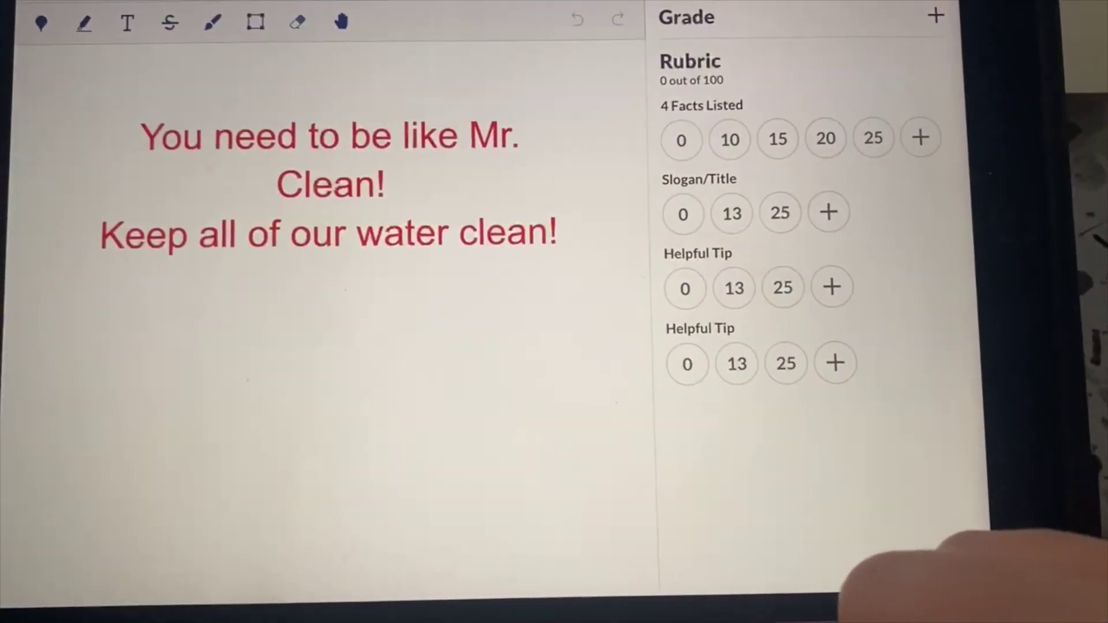